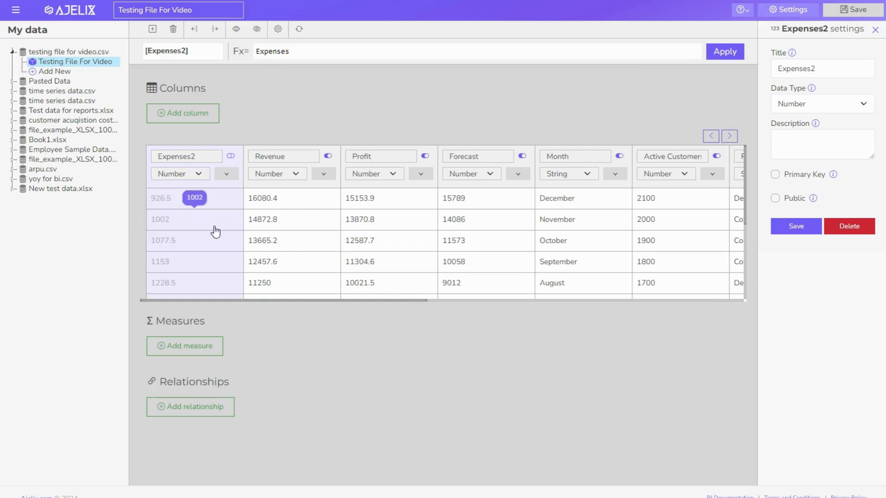
scroll(221, 240, "right", 5)
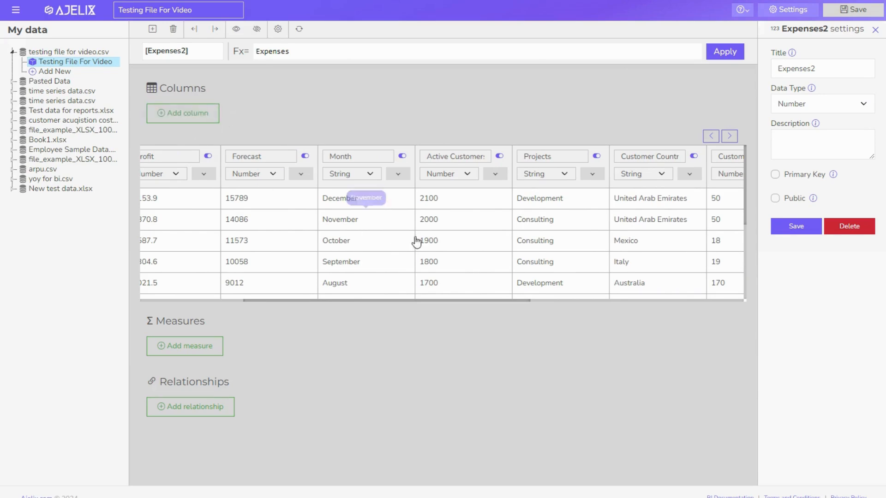
scroll(672, 221, "right", 5)
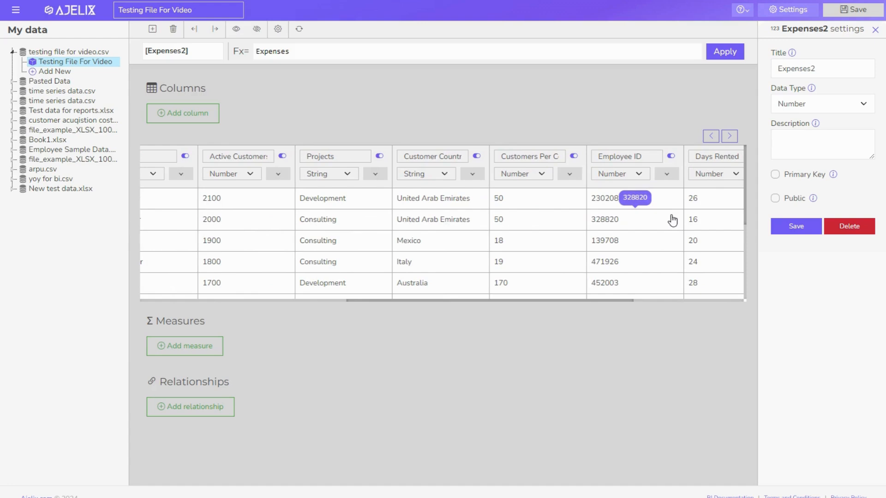
scroll(390, 213, "left", 3)
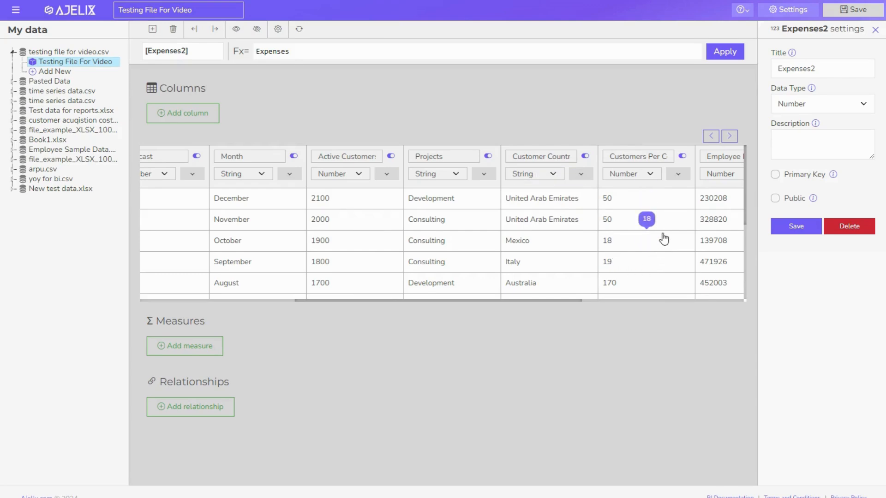
Add a new Number column to the data model named 'Total customers'
left_click(198, 113)
left_click(690, 174)
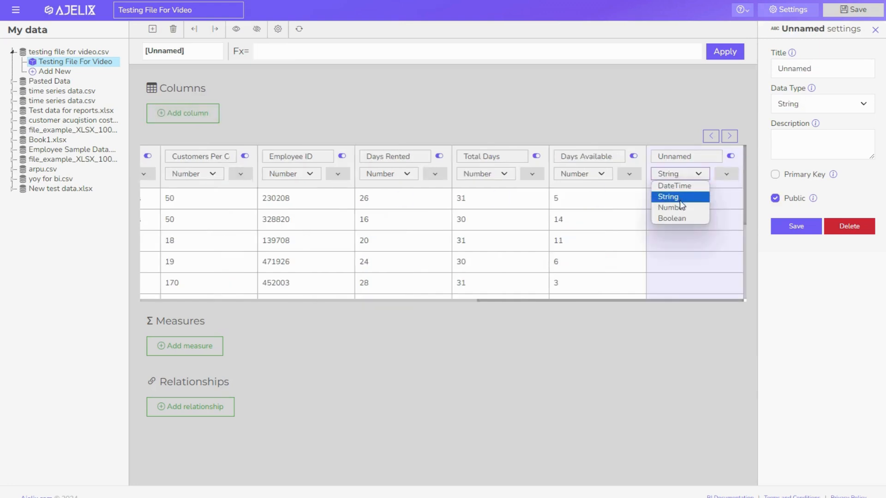
left_click(676, 192)
double_click(674, 157)
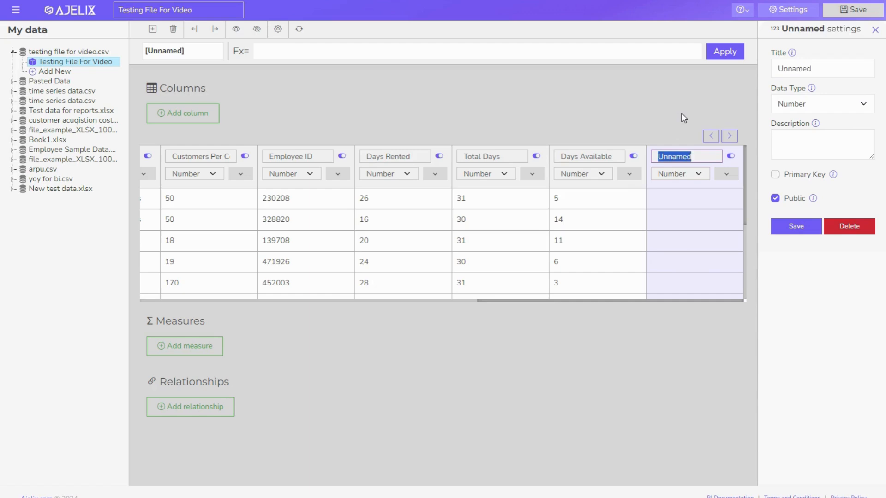
type("Total customers")
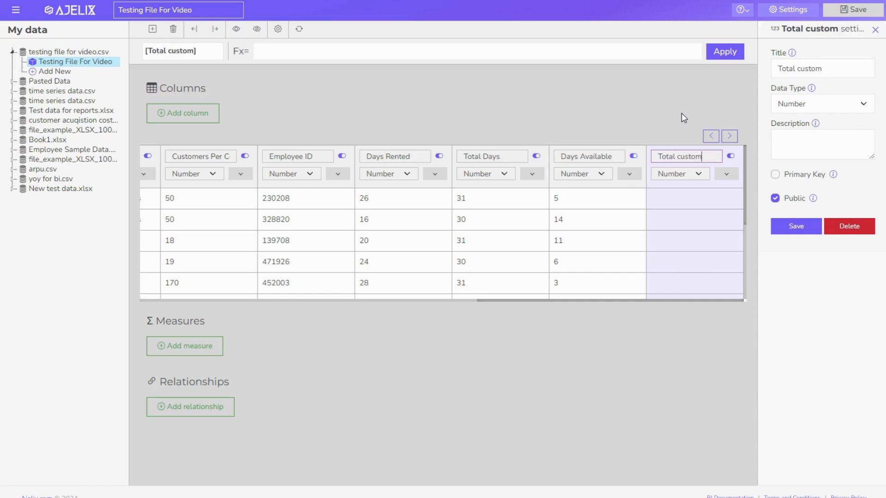
Give the column the formula Active_Customers+Customers_Per_Country and apply it
left_click(301, 51)
type("Active_Customers")
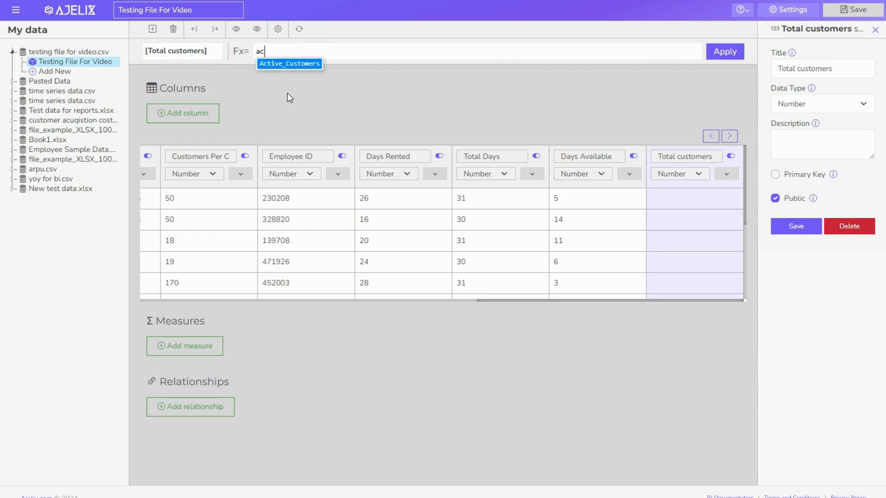
type("+cus")
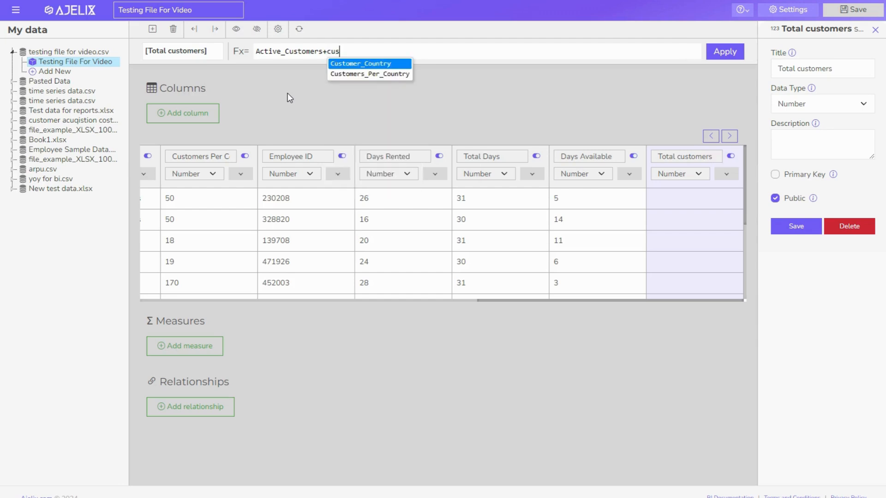
key("Down")
key("Return")
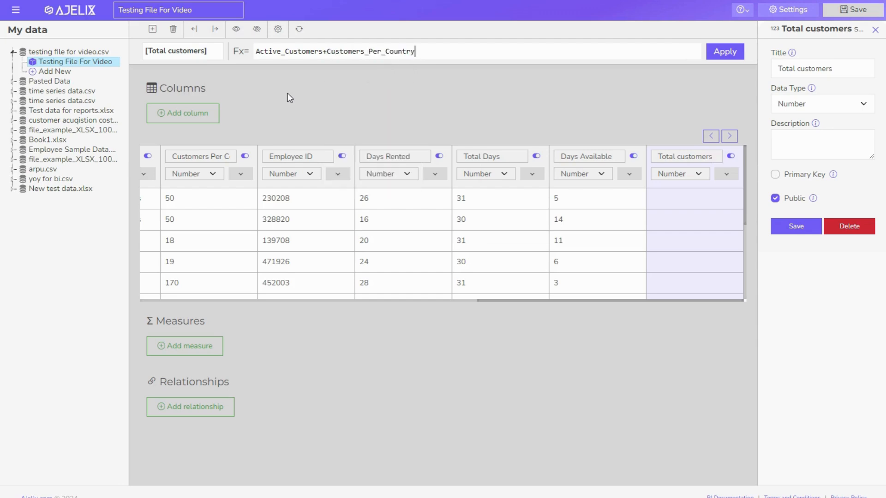
left_click(720, 52)
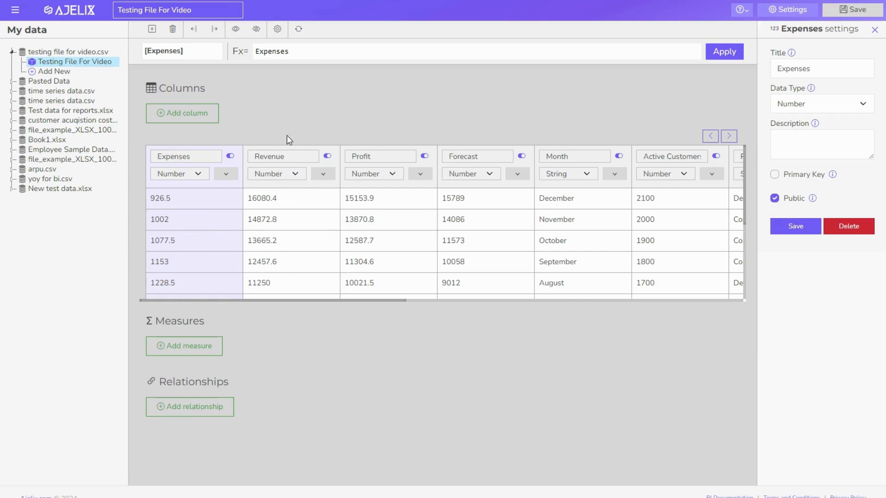
Add a new measure named 'Total profit'
left_click(202, 353)
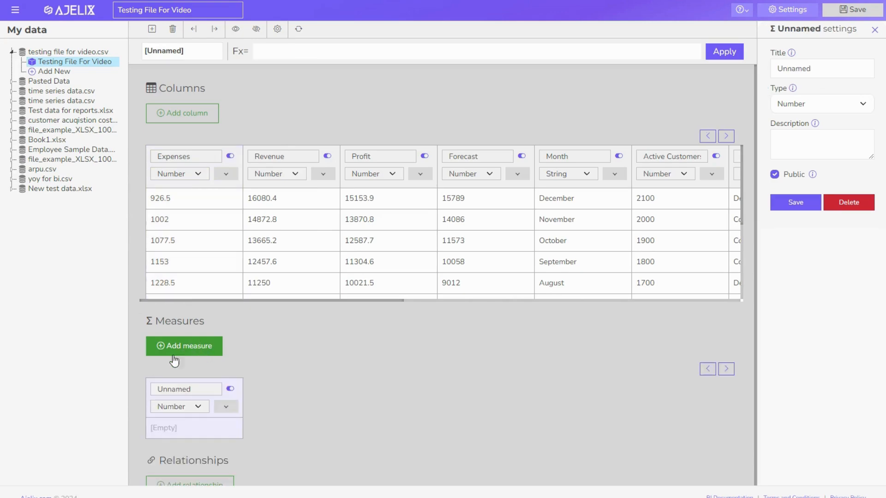
double_click(173, 390)
type("Total profit")
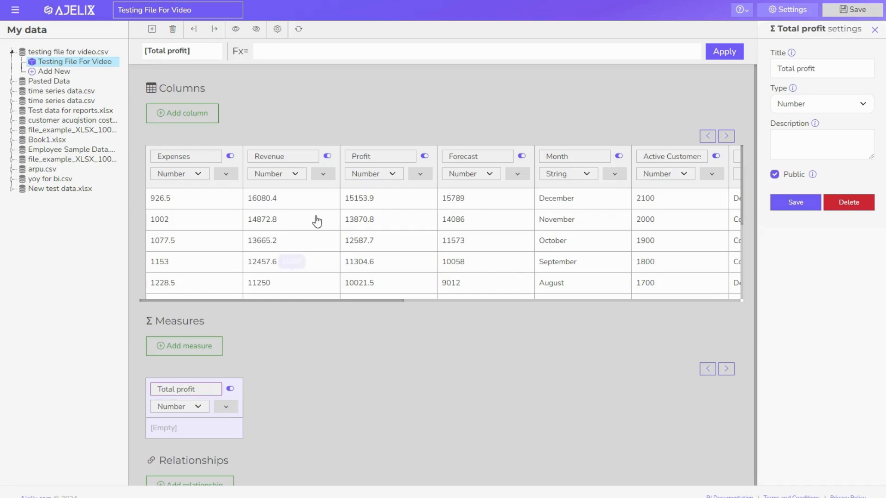
Enter SUM(Revenue)-SUM(Expenses) as the measure's formula and apply it
left_click(274, 49)
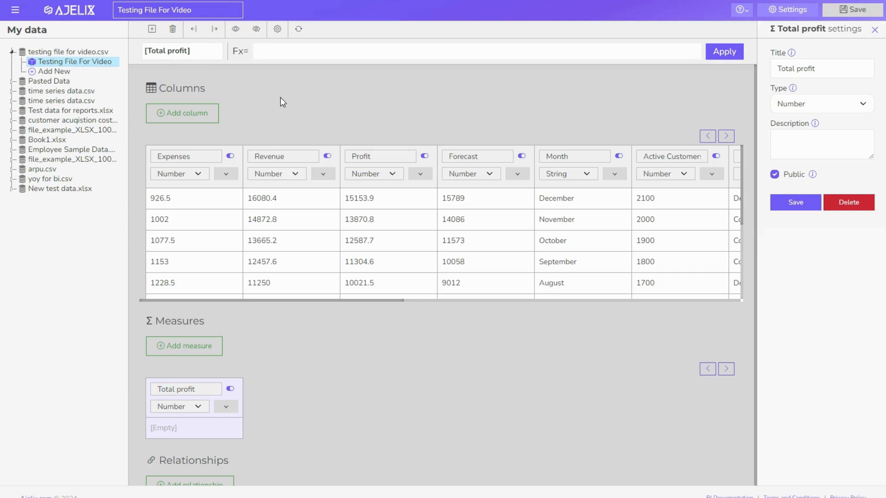
type("SUm")
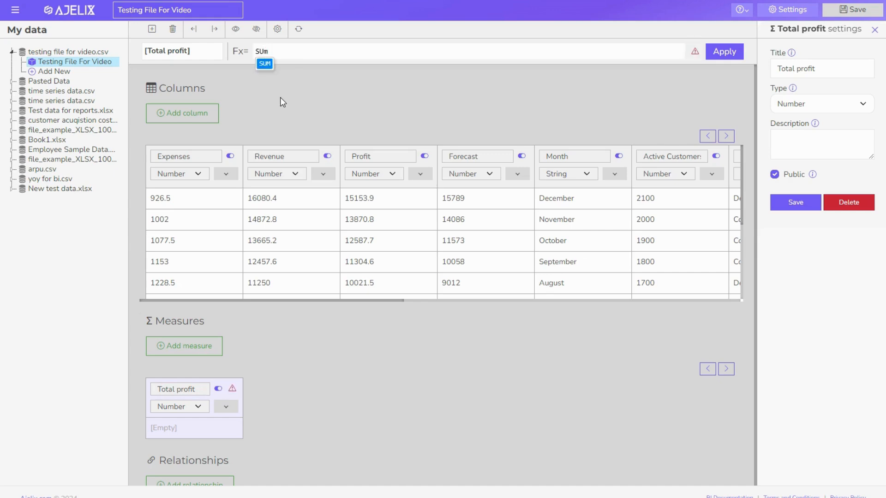
key("Return")
type("Revenue)")
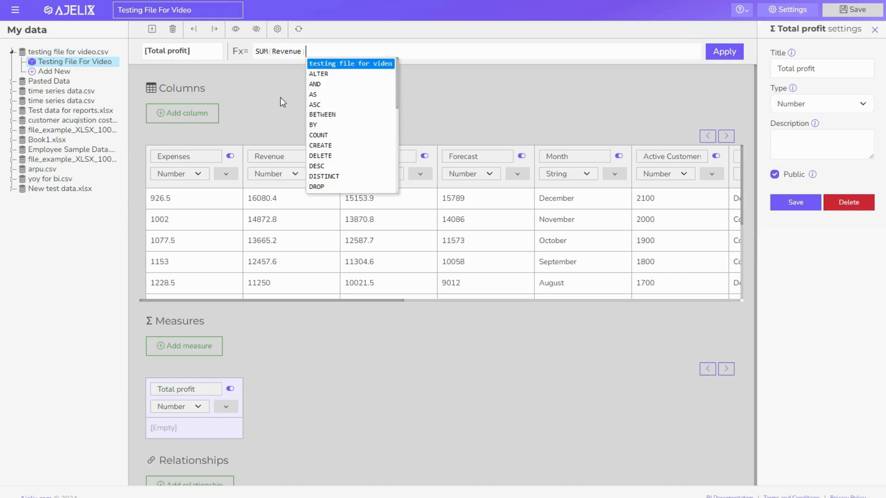
type("-SUM")
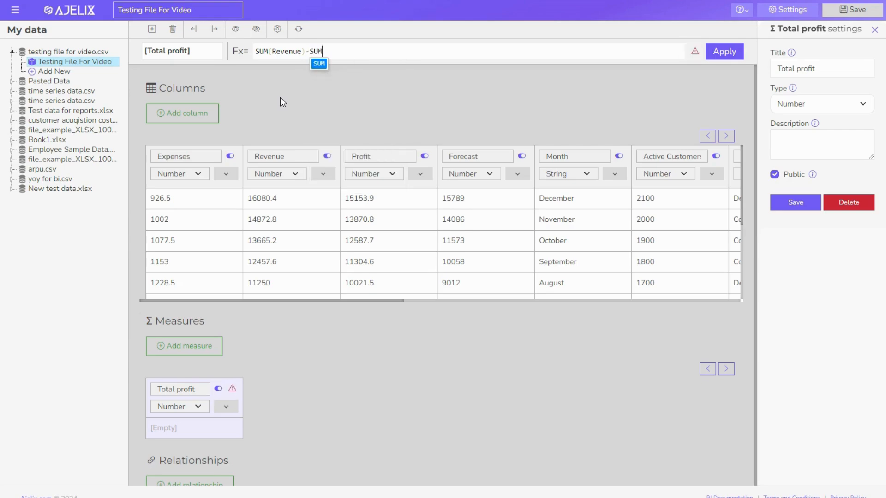
key("Return")
type("Expenses)")
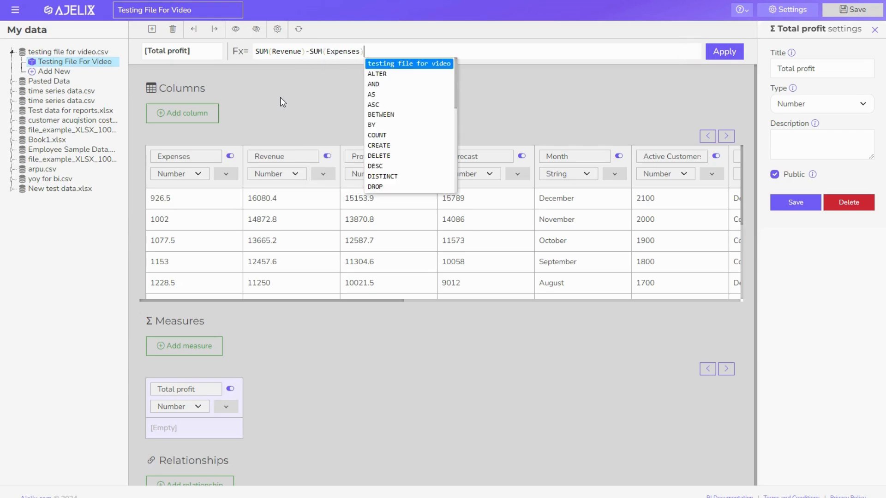
left_click(722, 57)
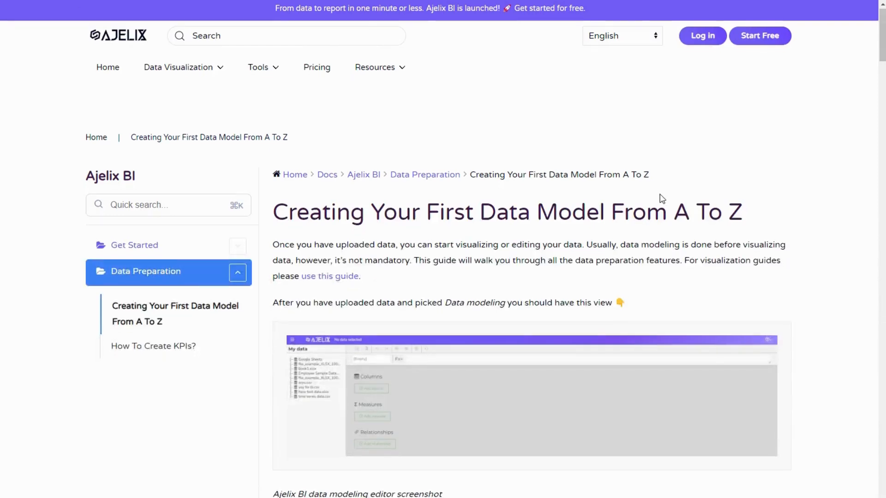
Scroll through the data modelling guide, then open the main menu to reach Dashboards
scroll(399, 289, "down", 10)
scroll(390, 333, "down", 5)
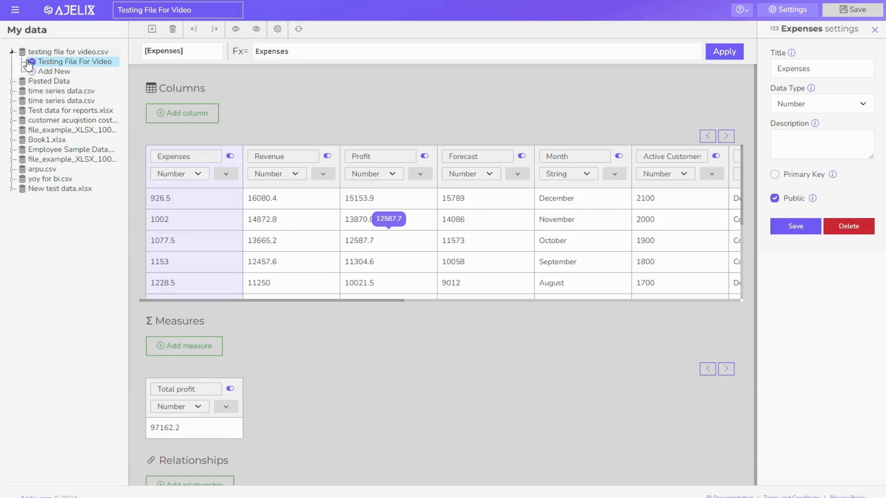
left_click(17, 12)
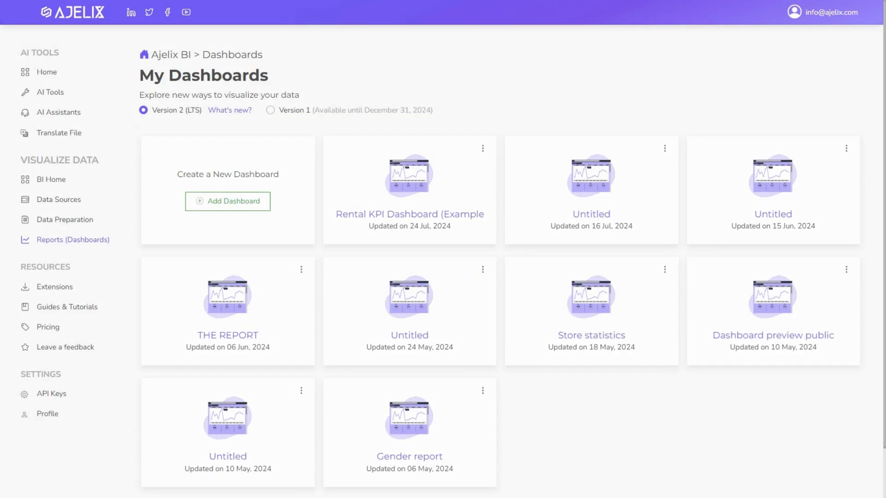
Create a new Untitled dashboard and browse its settings and AI tabs before returning to Actions
left_click(246, 210)
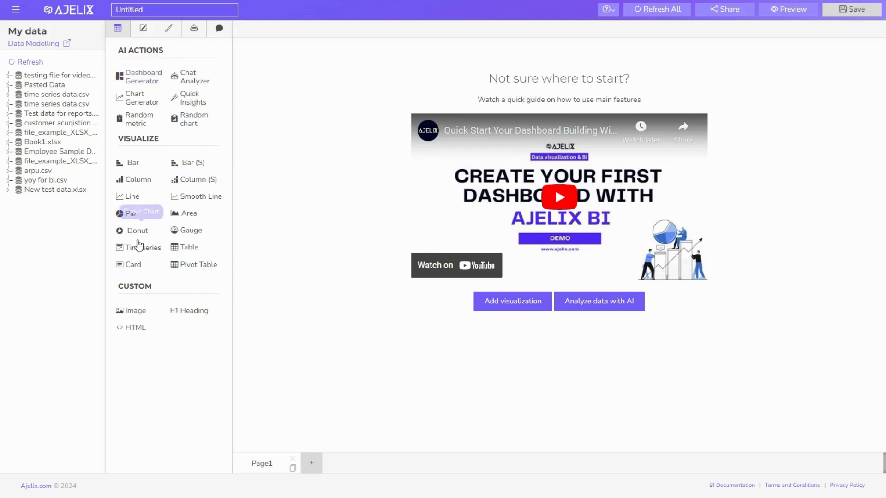
left_click(139, 31)
left_click(167, 28)
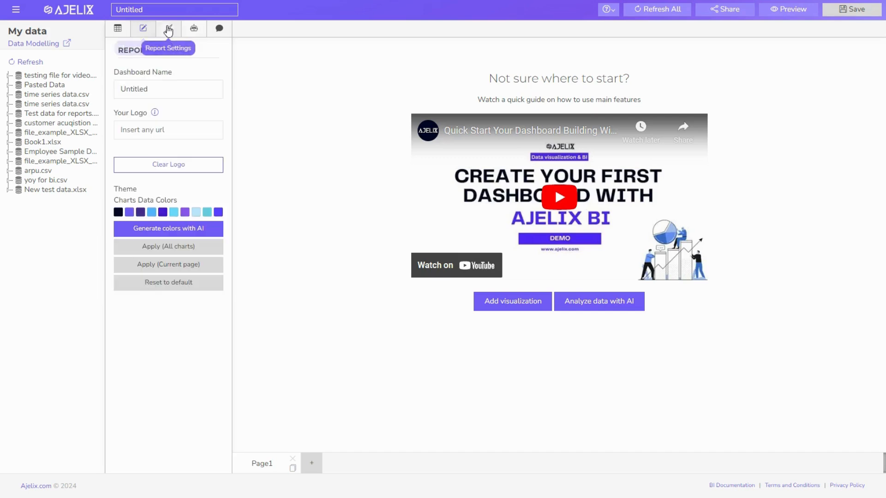
left_click(195, 29)
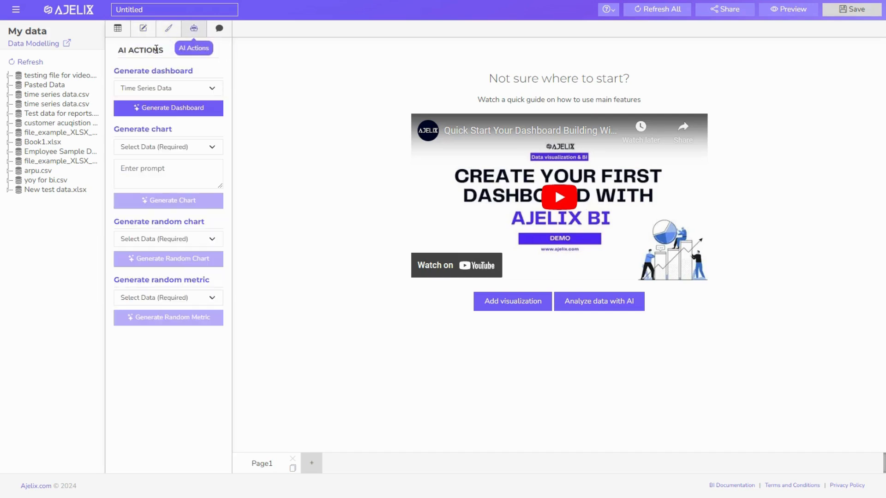
left_click(219, 29)
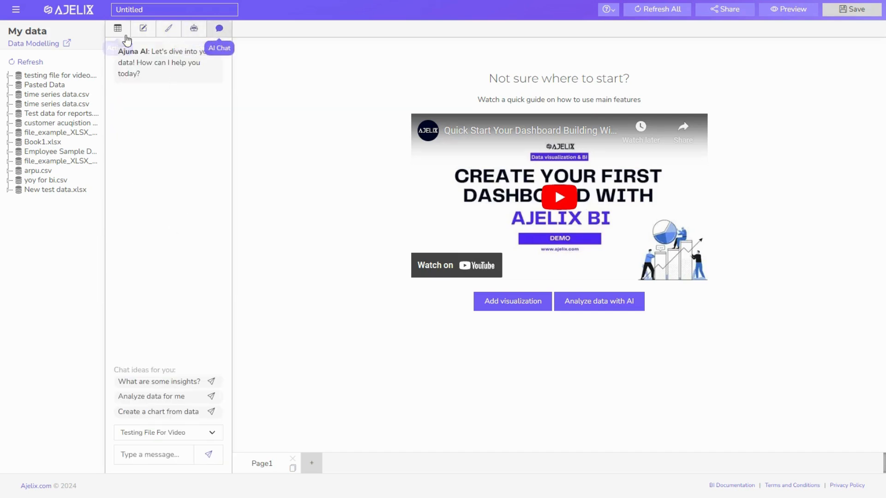
left_click(119, 29)
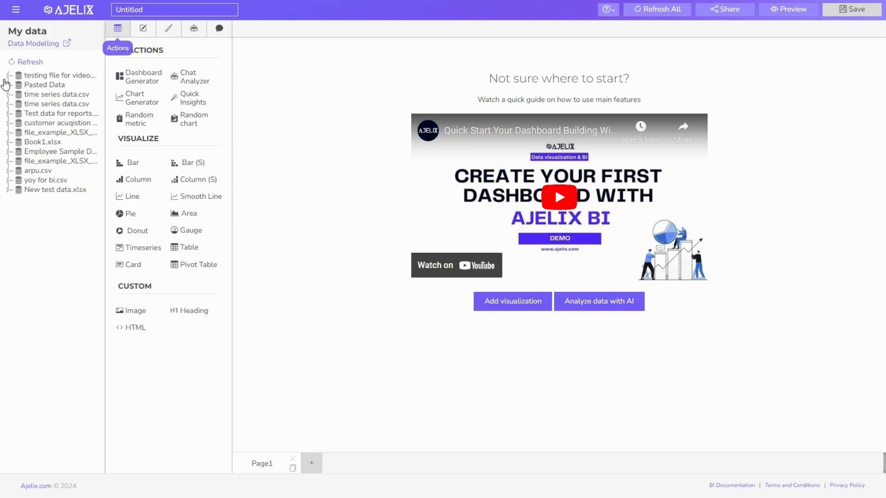
Expand the Testing File For Video model's fields and put Month on a new bar chart's X axis
left_click(8, 75)
left_click(18, 85)
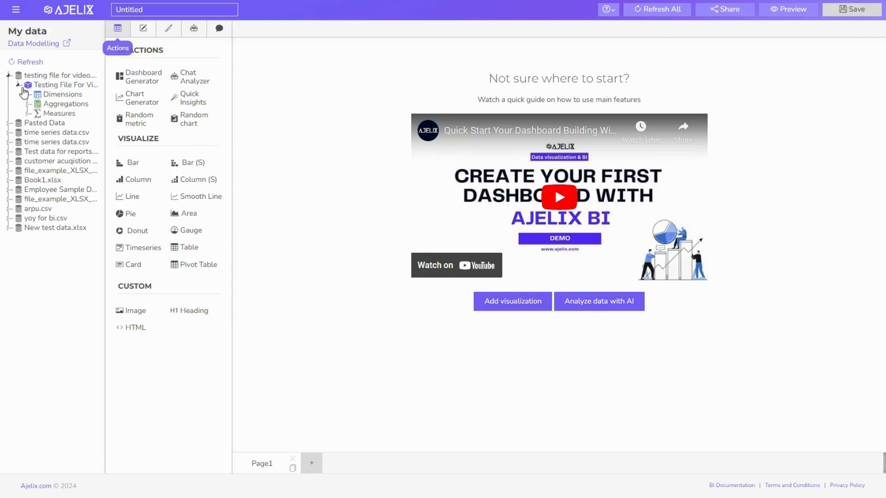
left_click(28, 95)
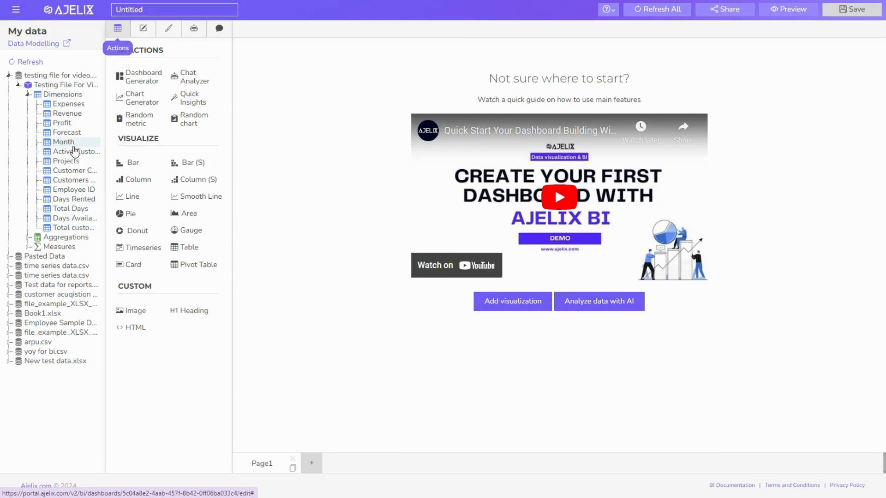
left_click(28, 238)
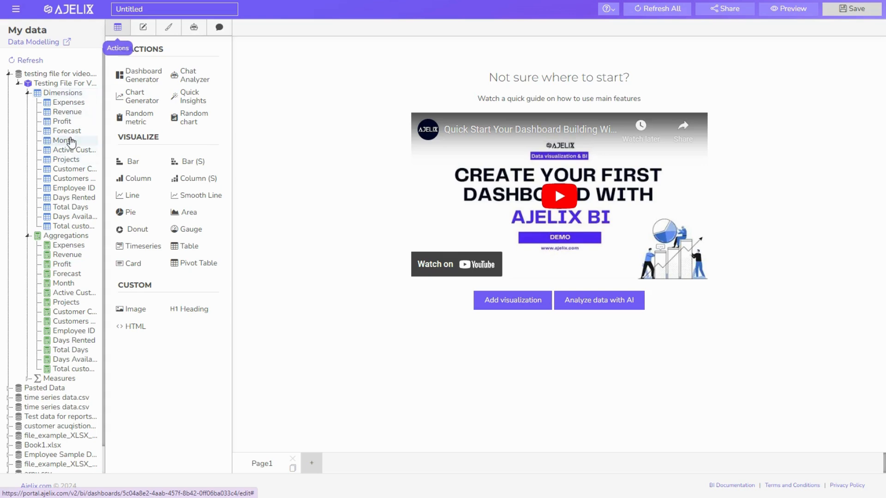
left_click(65, 141)
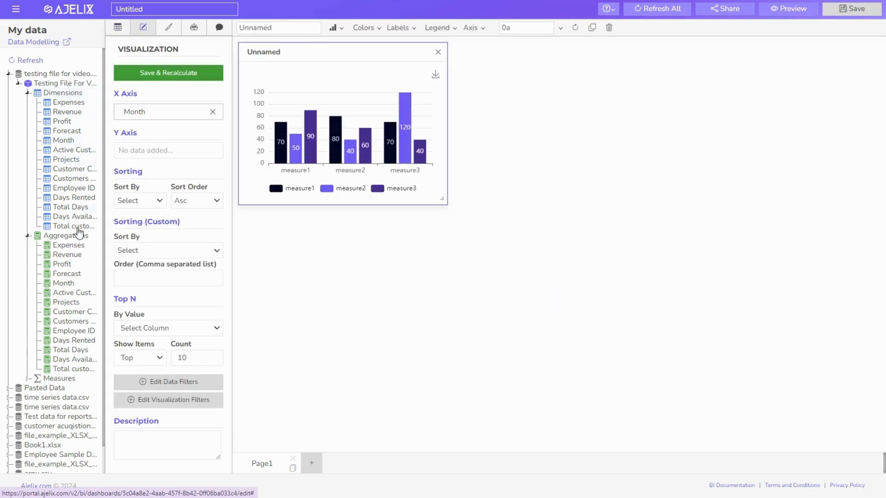
Plot summed Profit on the Y axis, enlarge the chart, and recalculate
left_click(72, 268)
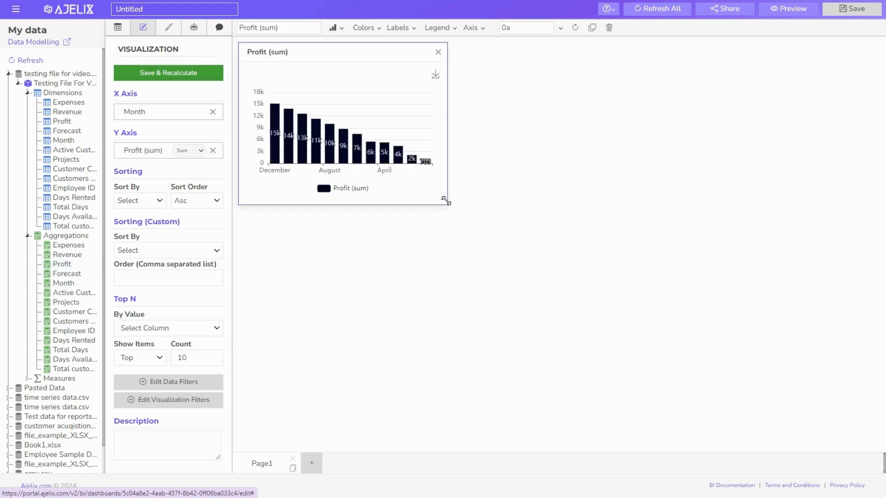
left_click_drag(444, 199, 729, 279)
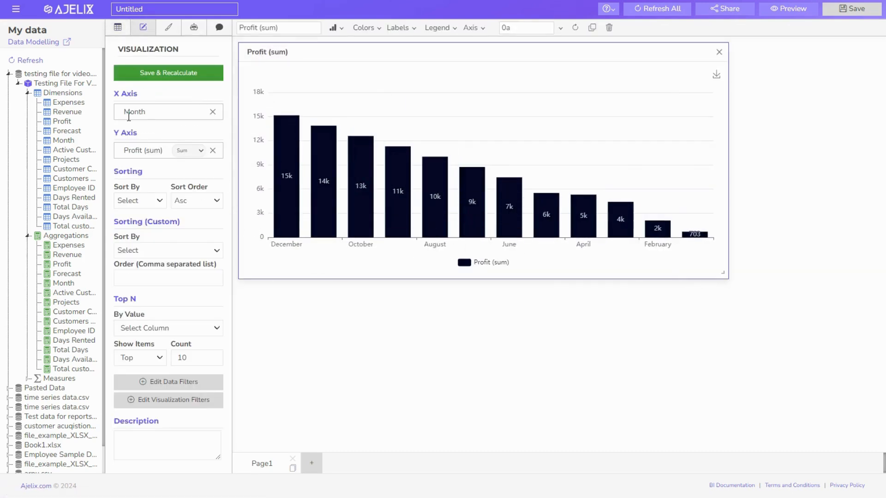
left_click(196, 76)
Keep Profit as Sum and sort the chart by Profit in descending order
left_click(182, 151)
left_click(187, 151)
left_click(148, 203)
left_click(145, 225)
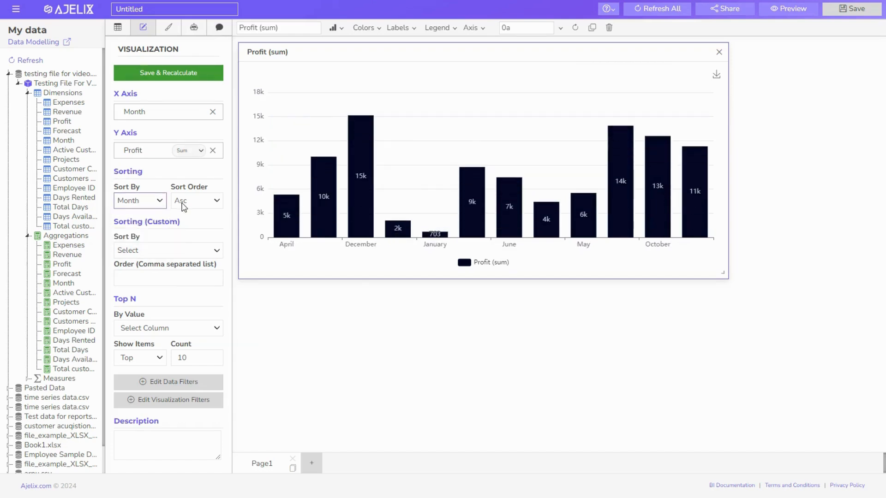
left_click(153, 207)
left_click(140, 233)
left_click(184, 203)
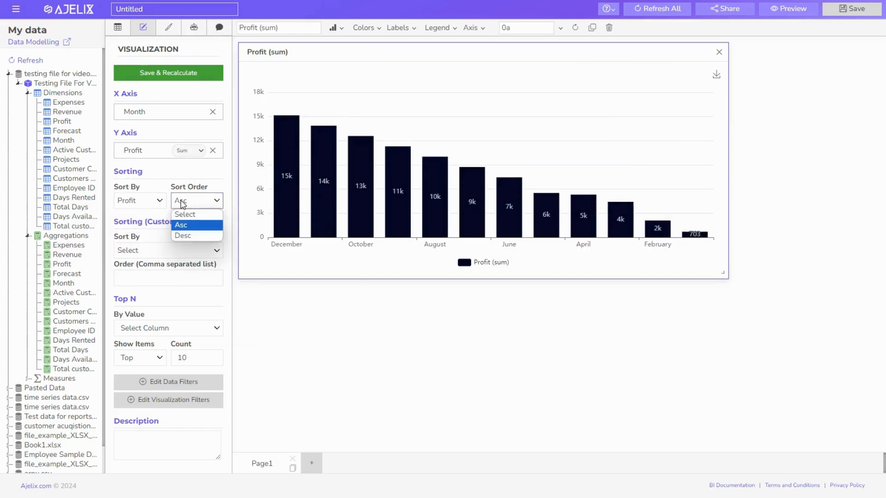
left_click(184, 235)
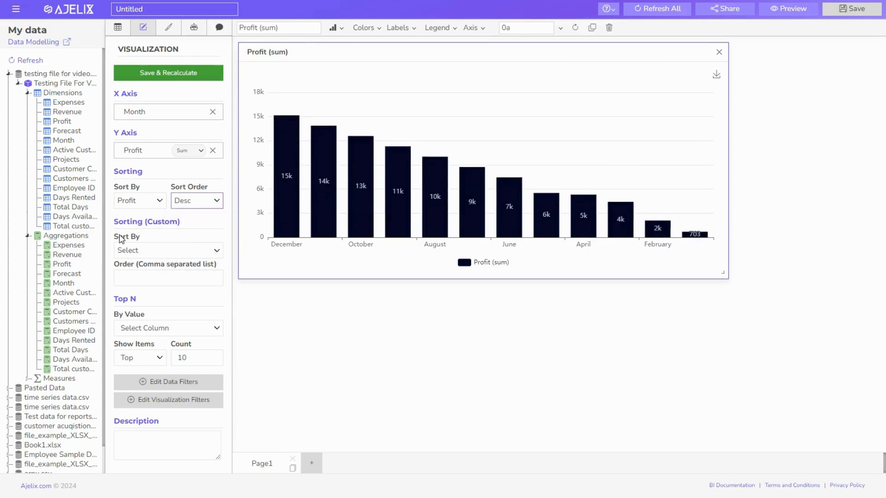
Set a custom Month sort order of 'January, February' and recalculate the chart
left_click(165, 252)
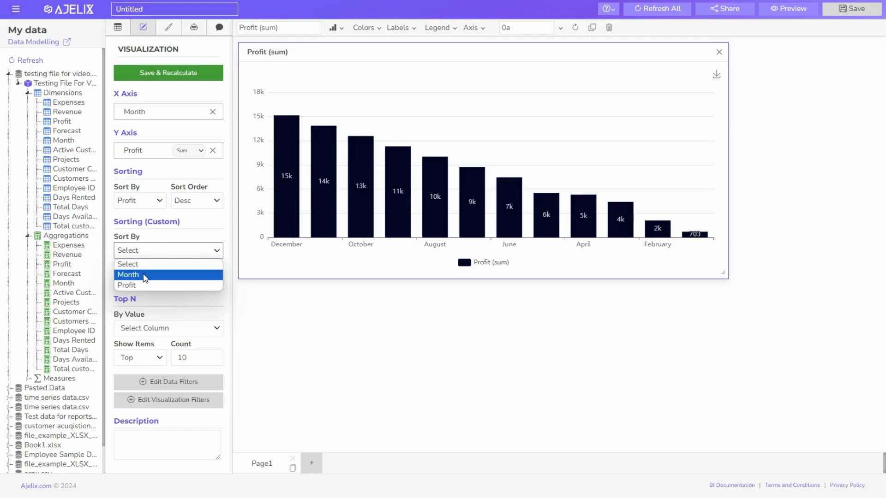
left_click(142, 276)
left_click(155, 257)
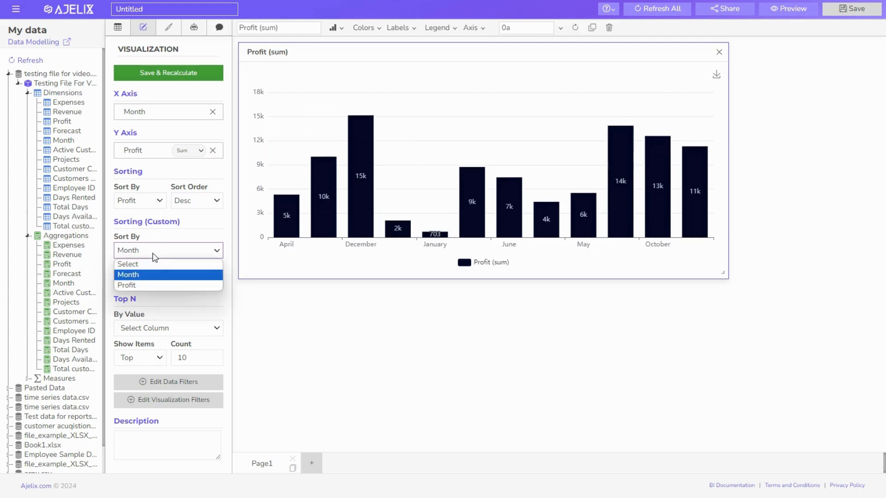
left_click(141, 275)
left_click(136, 278)
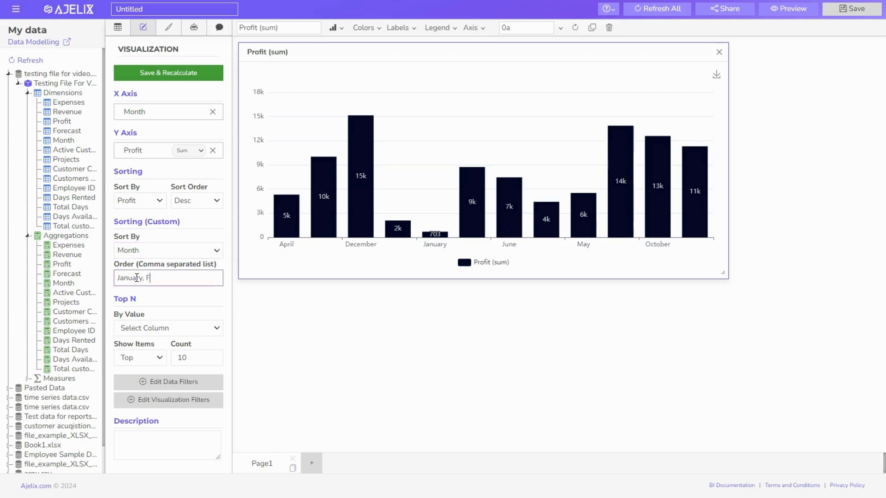
type("January, February")
left_click(190, 78)
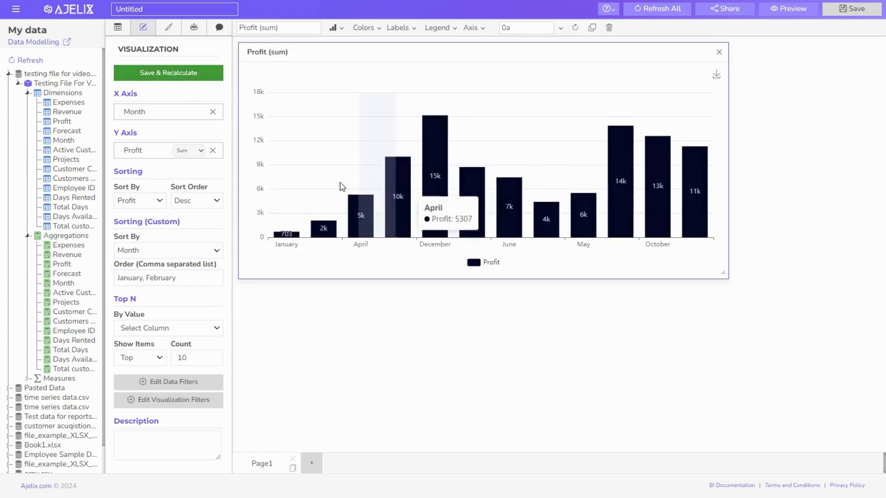
mouse_move(324, 233)
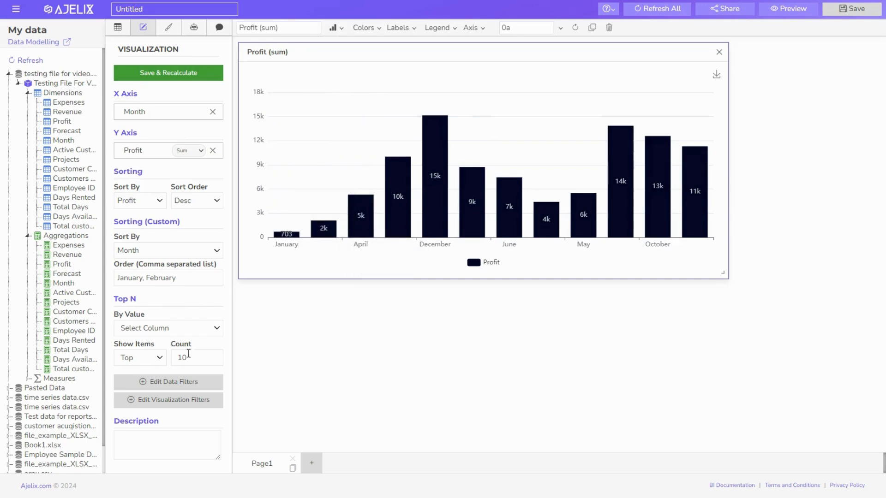
Limit the chart to the Top N months ranked by Profit and recalculate
left_click(187, 335)
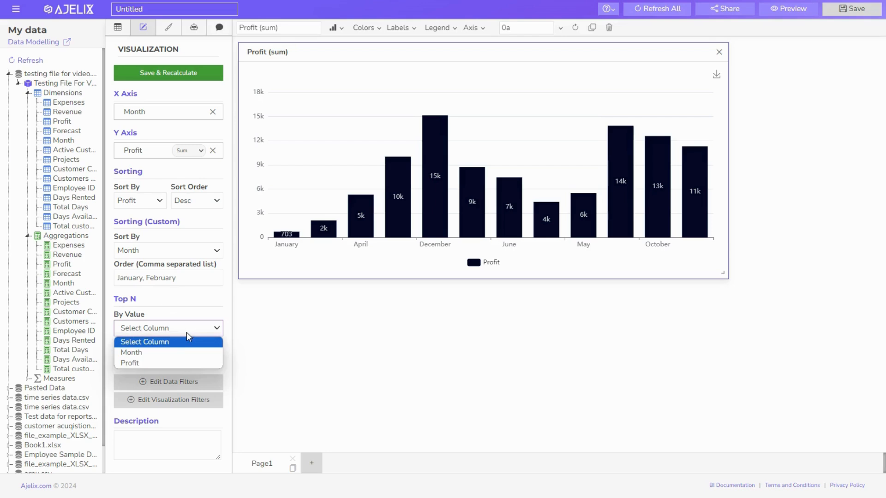
left_click(164, 360)
double_click(183, 359)
type("5")
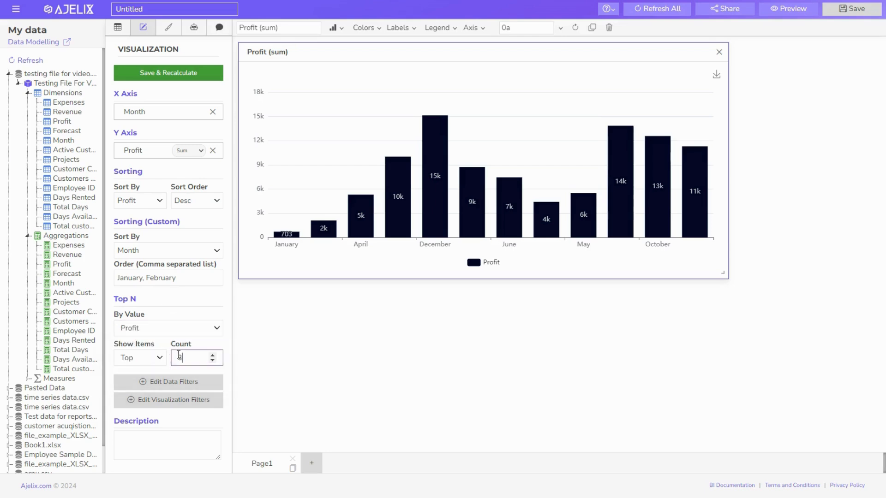
left_click(152, 74)
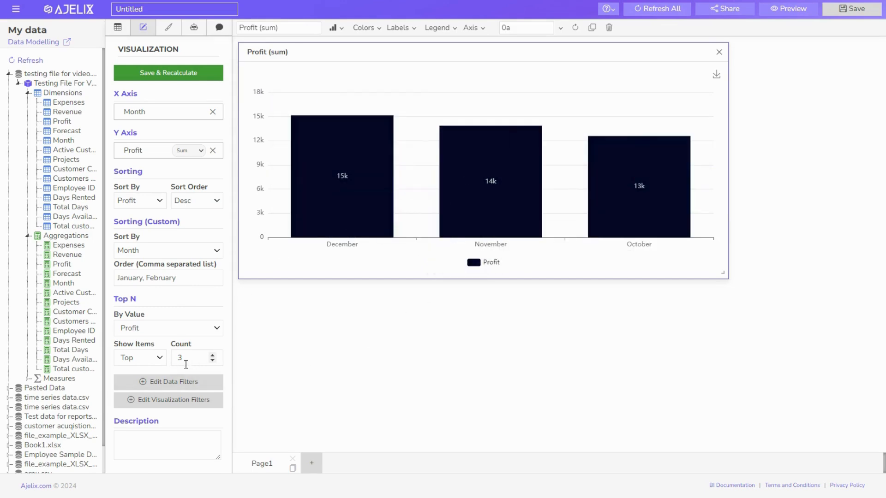
Clear the Top N ranking column so every month shows again
left_click(169, 330)
left_click(171, 341)
left_click(166, 73)
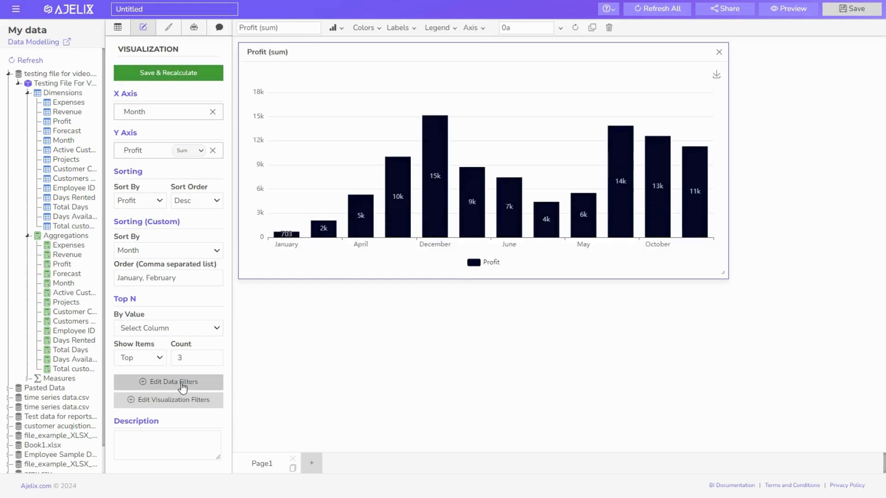
Add a data filter Projects equal Consulting, save it and recalculate the chart
left_click(169, 383)
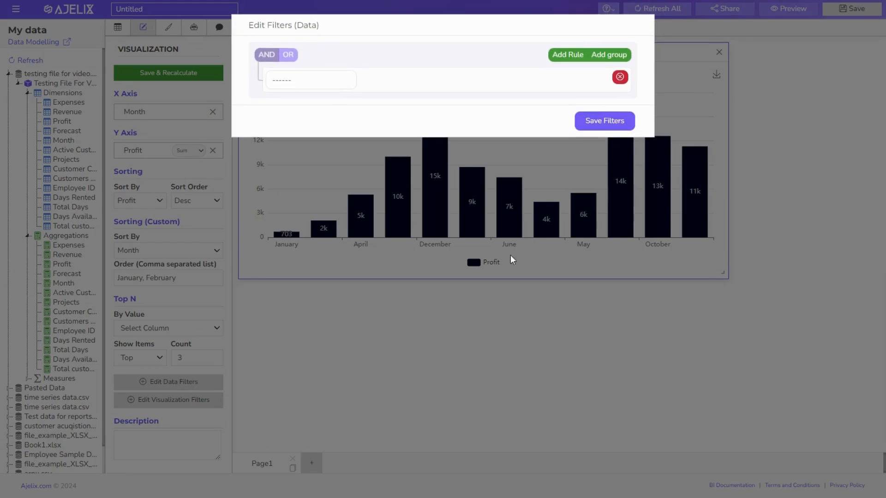
left_click(313, 79)
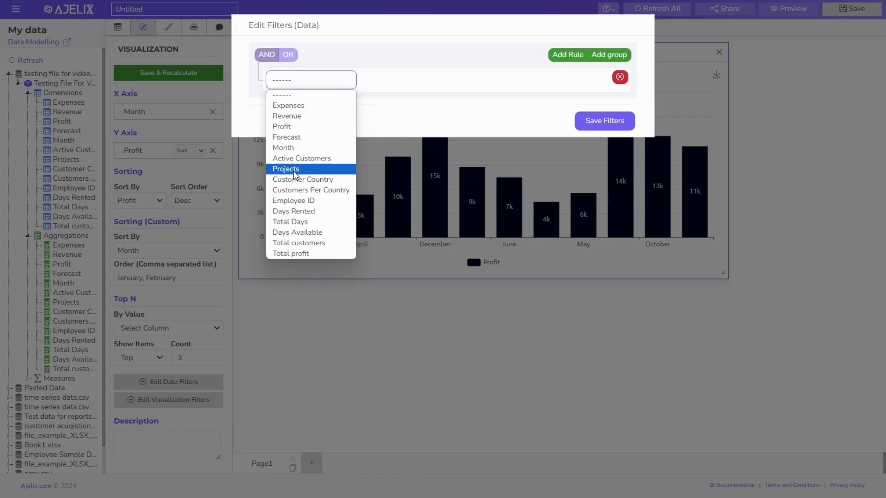
left_click(293, 169)
left_click(391, 82)
left_click(392, 92)
left_click(479, 86)
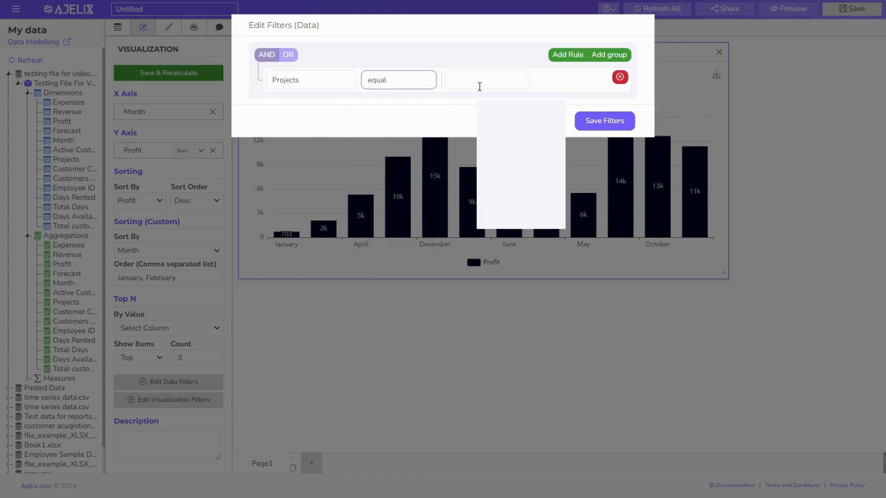
left_click(465, 73)
type("C")
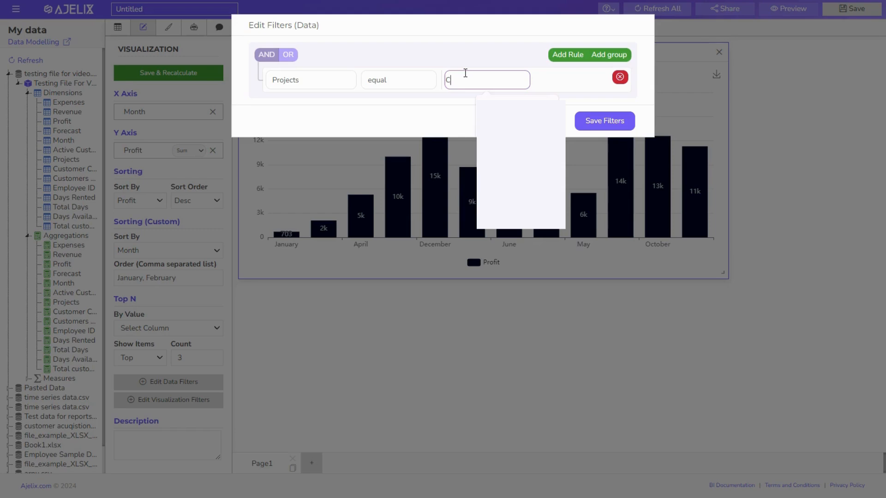
type("onsu")
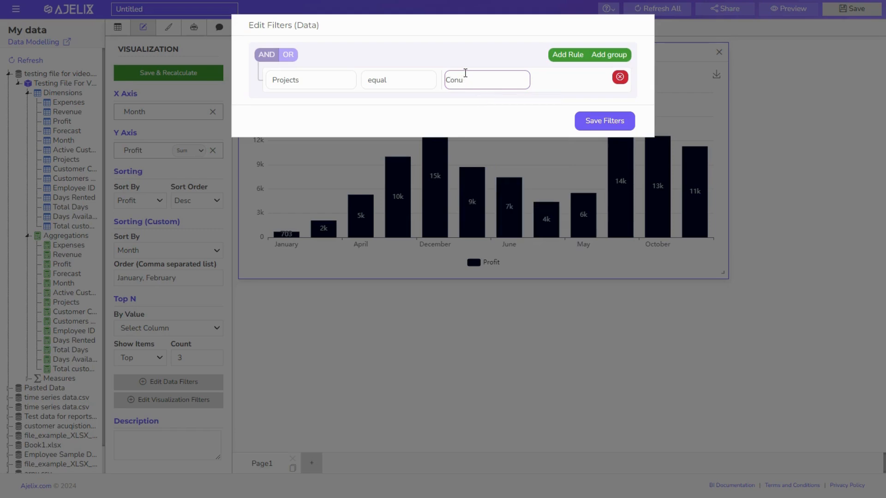
key("BackSpace")
type("sulting")
left_click(604, 121)
left_click(168, 72)
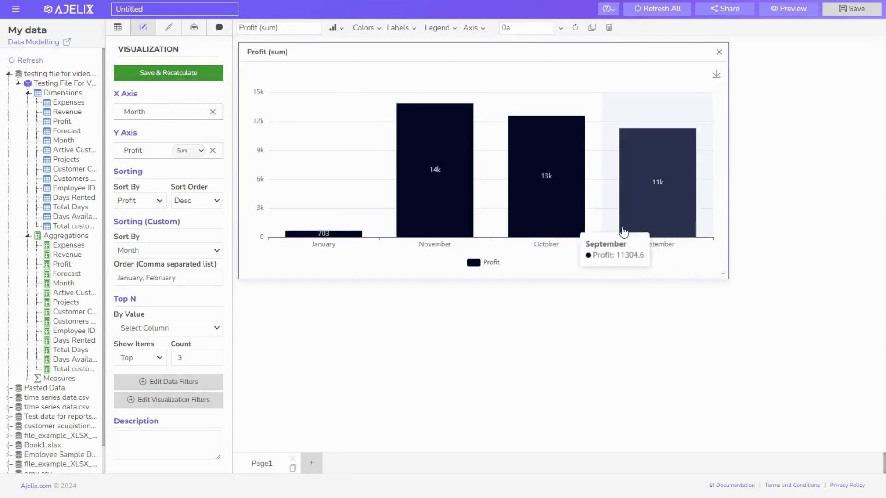
left_click(180, 402)
Add a visualization filter Month equal January, save it and recalculate the chart
left_click(284, 79)
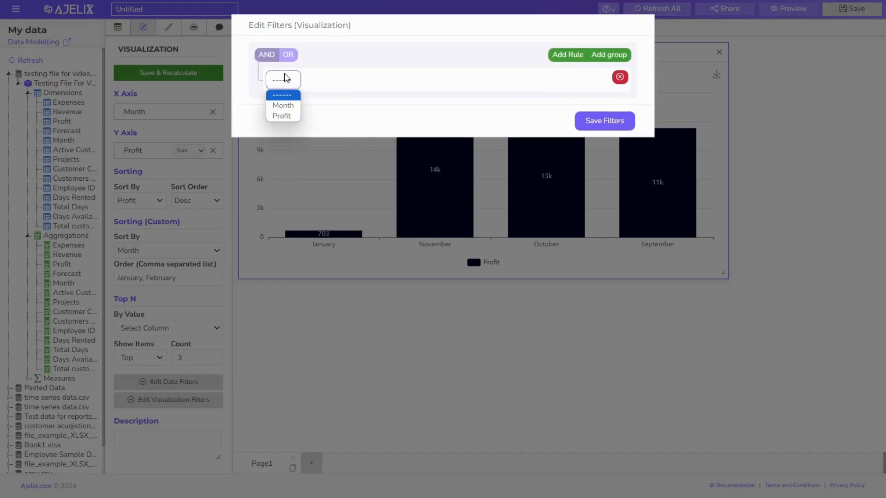
left_click(283, 106)
left_click(338, 80)
left_click(406, 79)
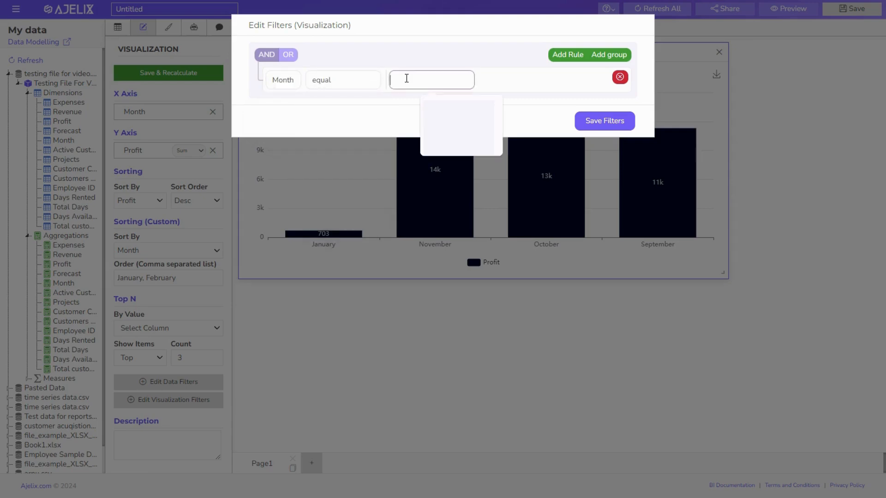
type("January")
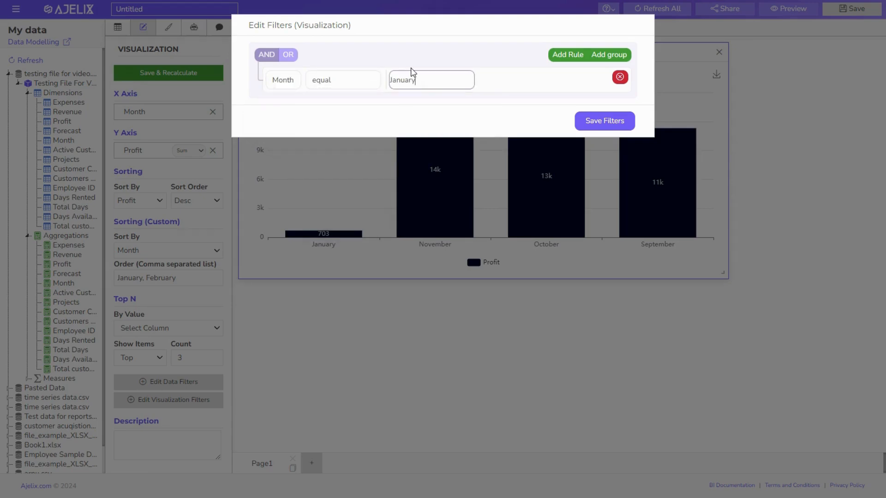
left_click(614, 122)
left_click(173, 81)
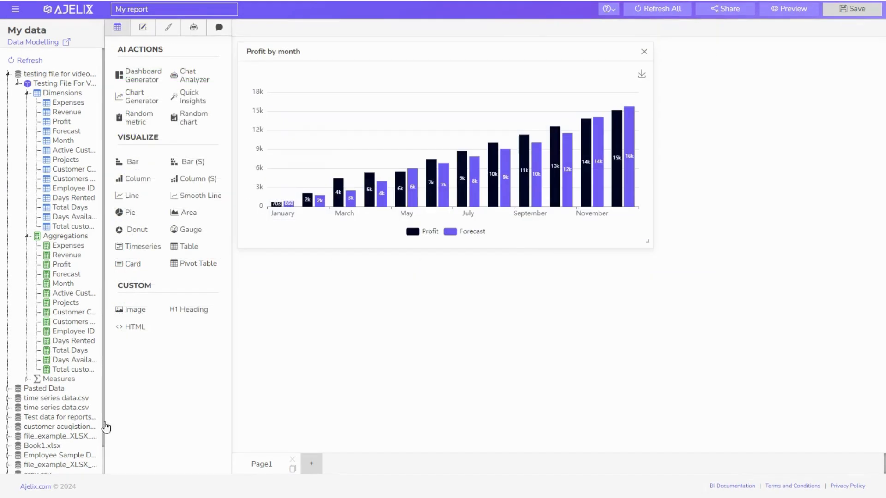
Change the column chart's title from 'Profit by month' to 'Profit forecast by month'
left_click(348, 233)
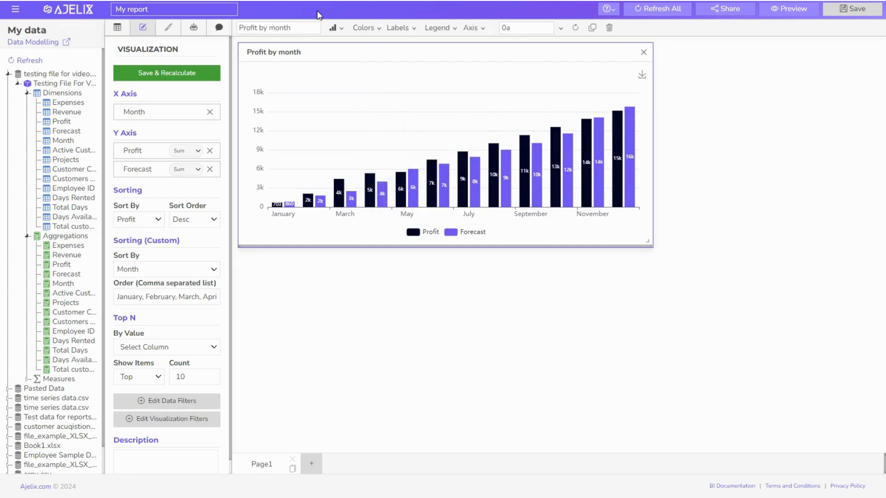
left_click_drag(298, 30, 278, 27)
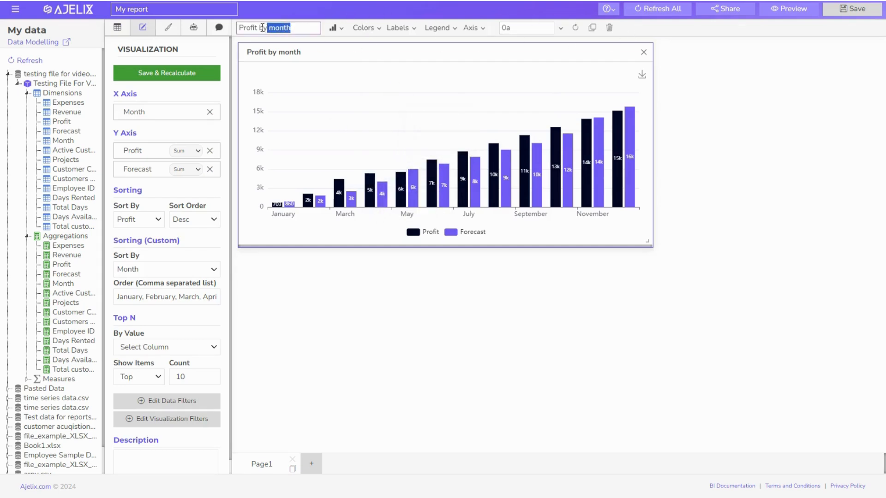
left_click(260, 28)
type("forec")
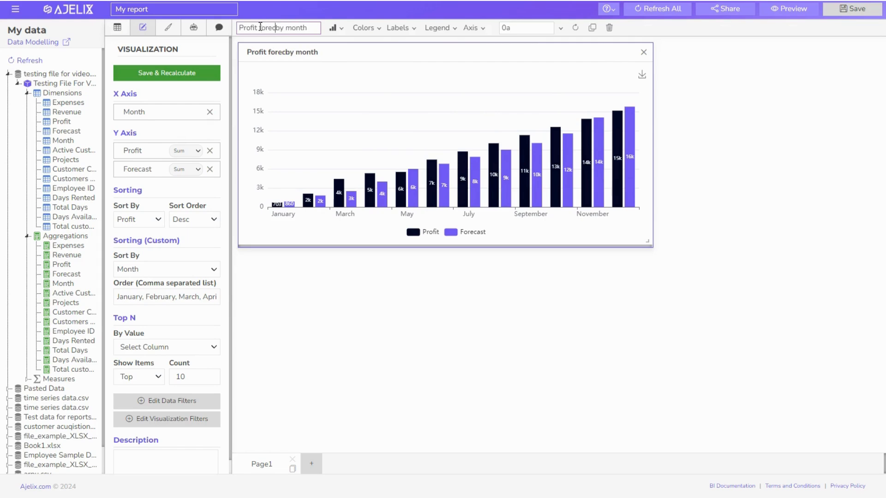
type("ast")
double_click(260, 27)
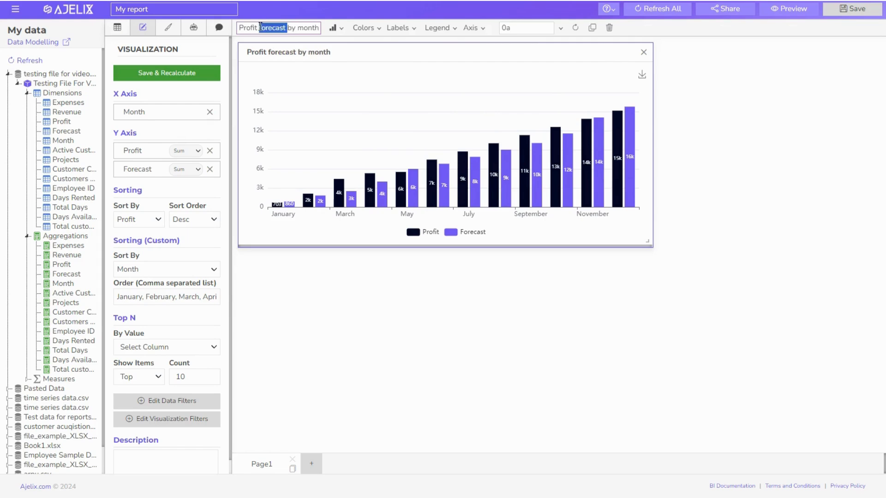
triple_click(261, 28)
key("BackSpace")
left_click(360, 272)
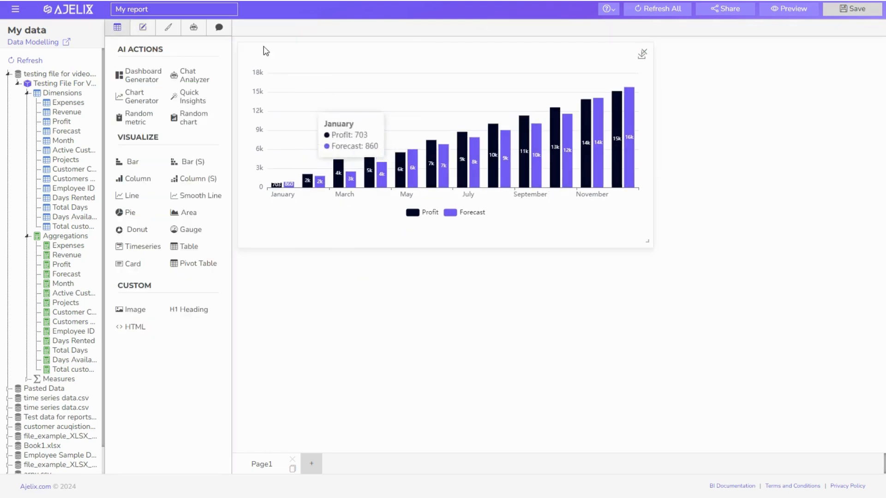
left_click(270, 44)
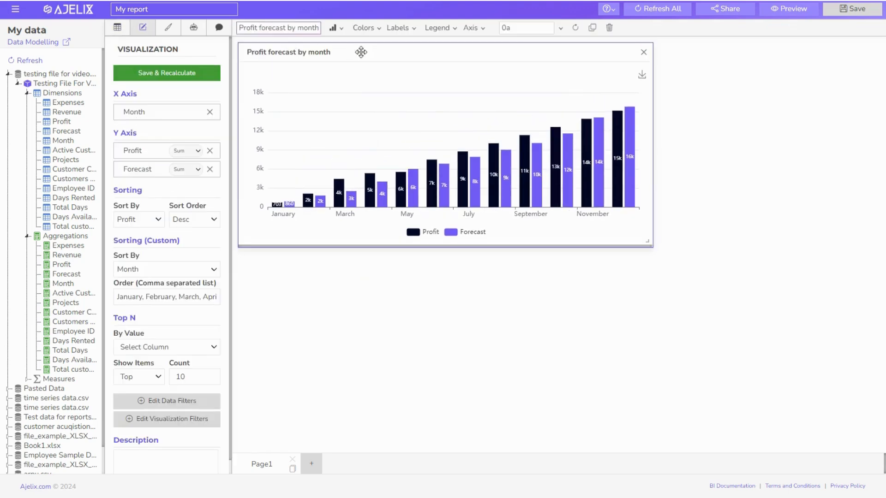
Try the chart as Line and Area types, then set it back to Column
left_click(341, 29)
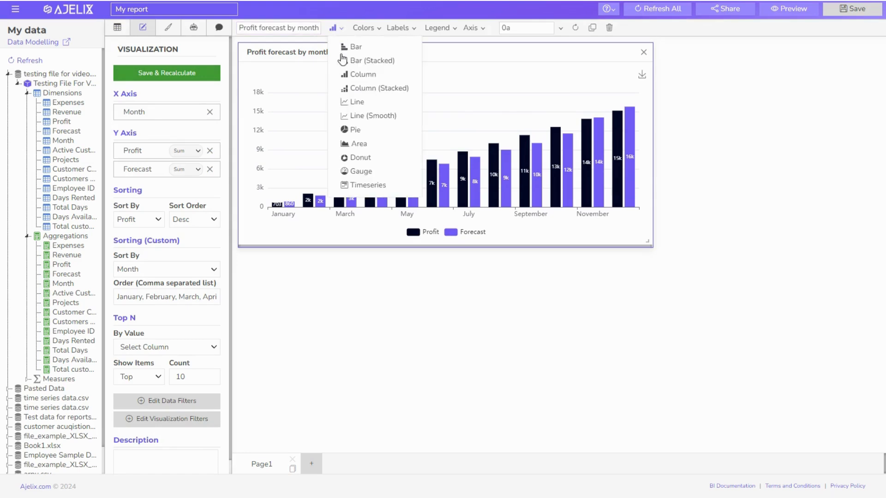
left_click(359, 102)
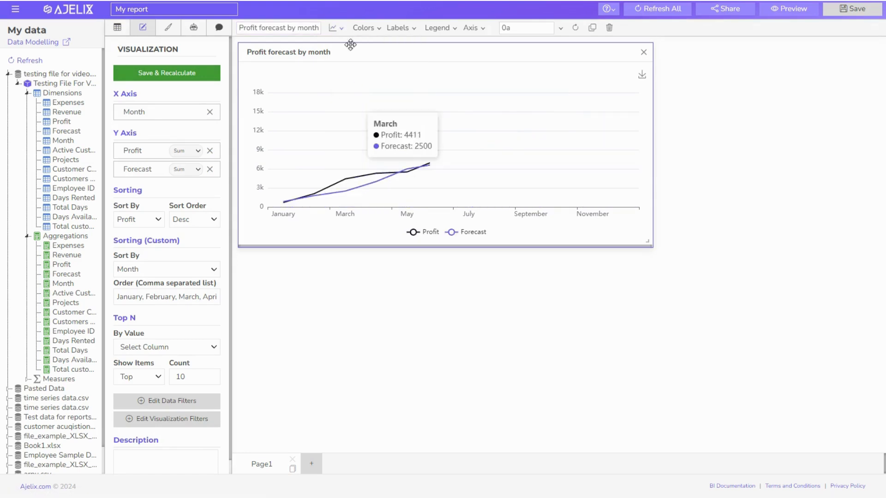
left_click(335, 28)
left_click(364, 143)
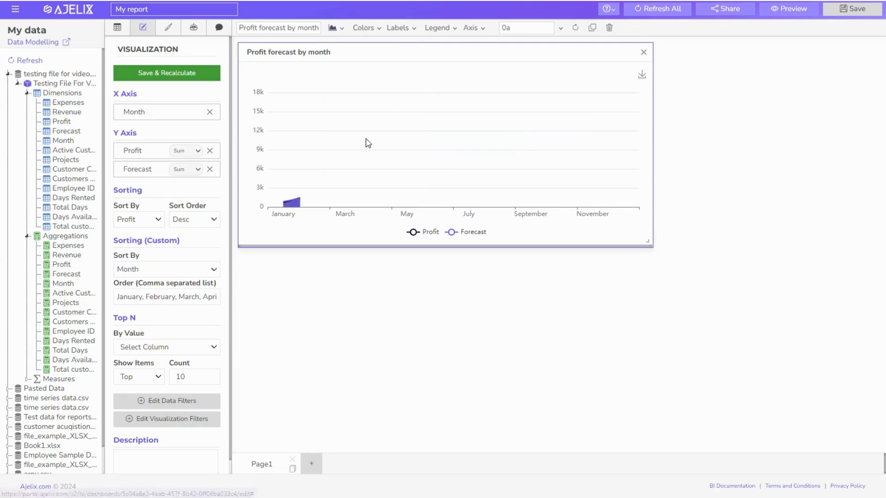
left_click(337, 29)
left_click(358, 74)
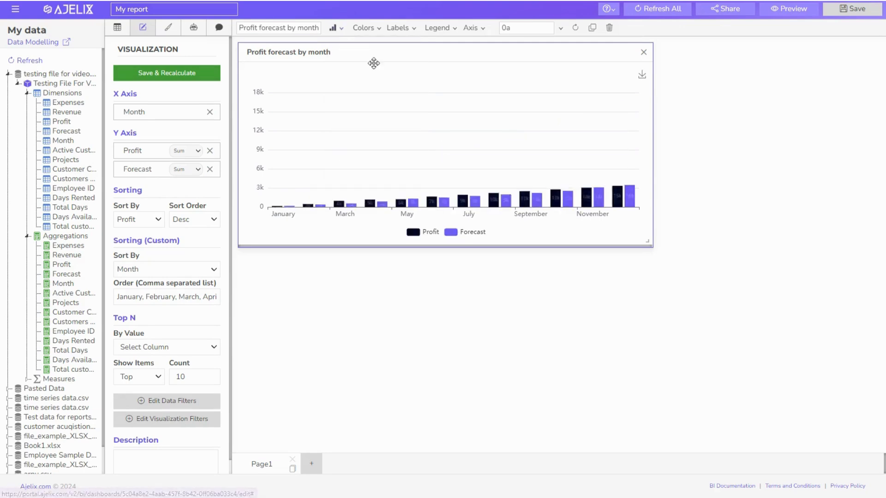
Recolour the Forecast series dark blue (#1500a1)
left_click(380, 30)
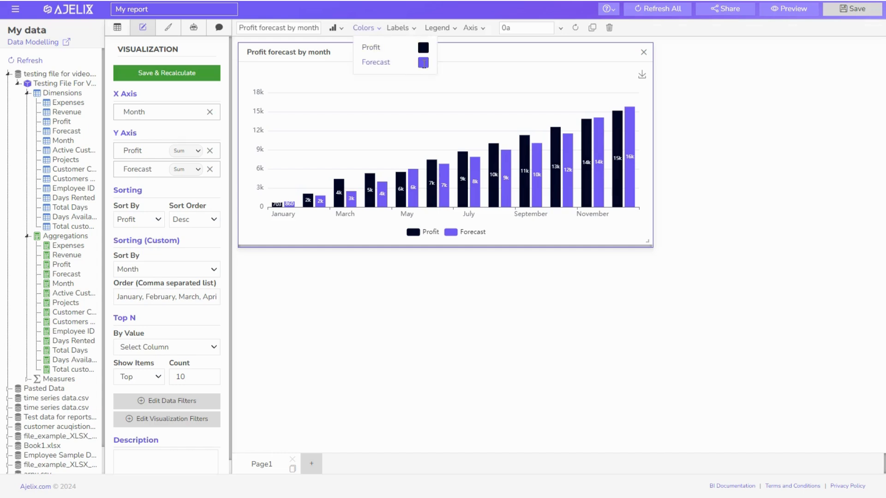
left_click(424, 63)
left_click_drag(501, 113, 525, 90)
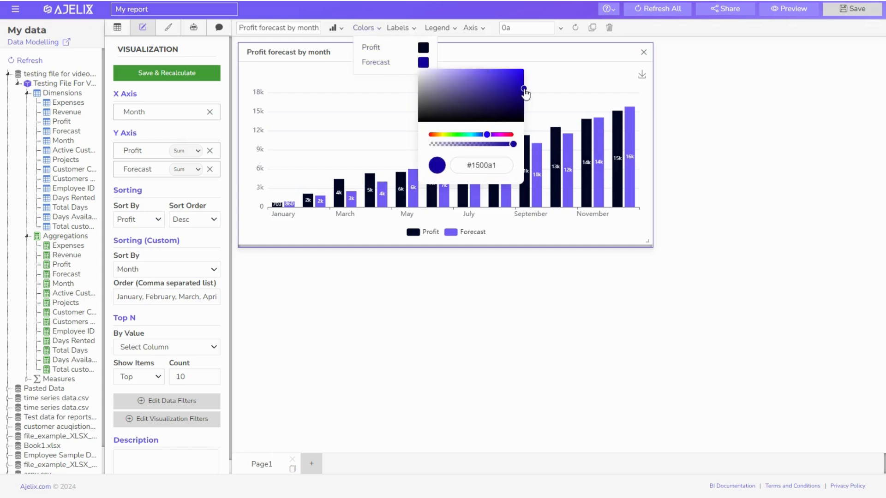
left_click(567, 90)
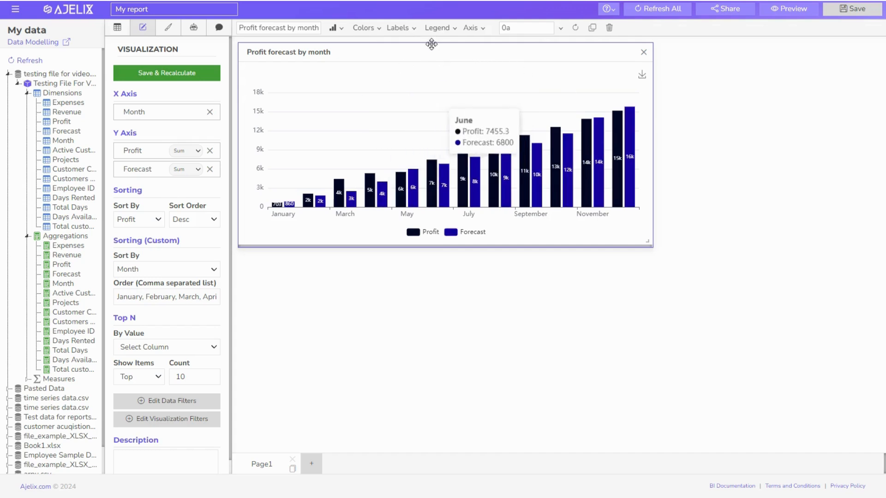
left_click(414, 29)
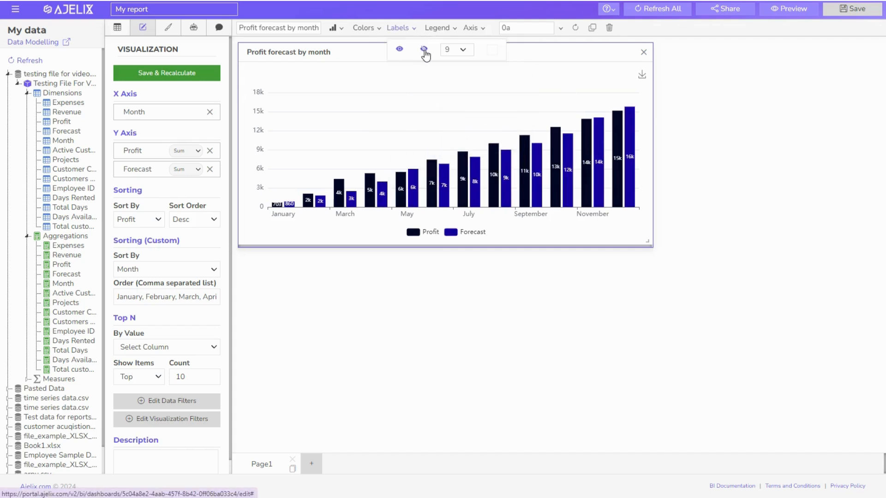
Toggle the data labels off and back on, and set their size to 12
left_click(424, 50)
left_click(400, 50)
left_click(467, 51)
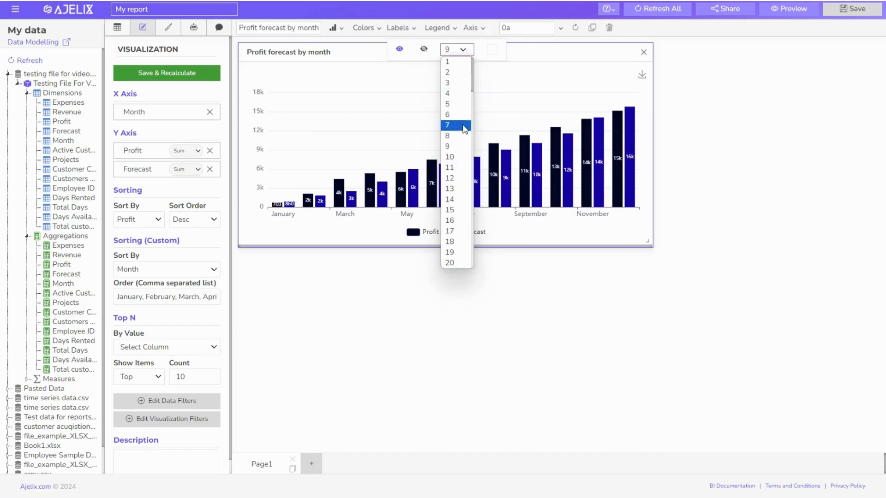
left_click(455, 175)
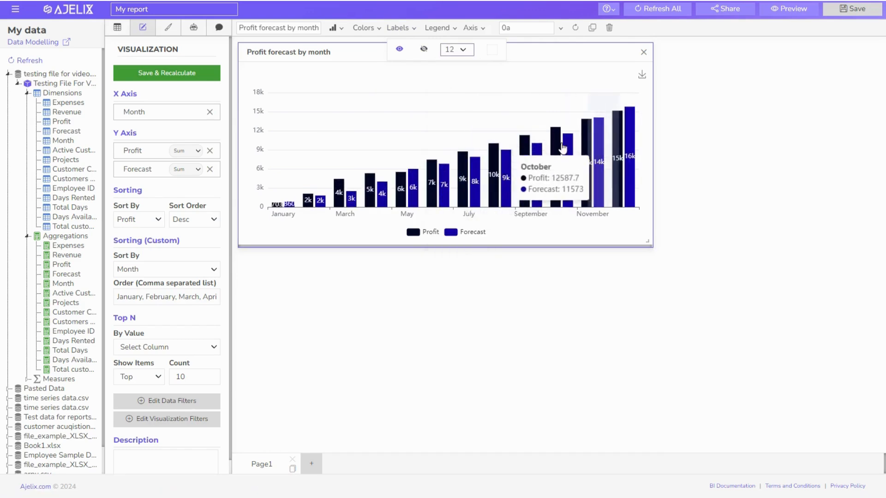
left_click(450, 33)
Hide and reshow the legend, then reduce the data label size to 11
left_click(451, 33)
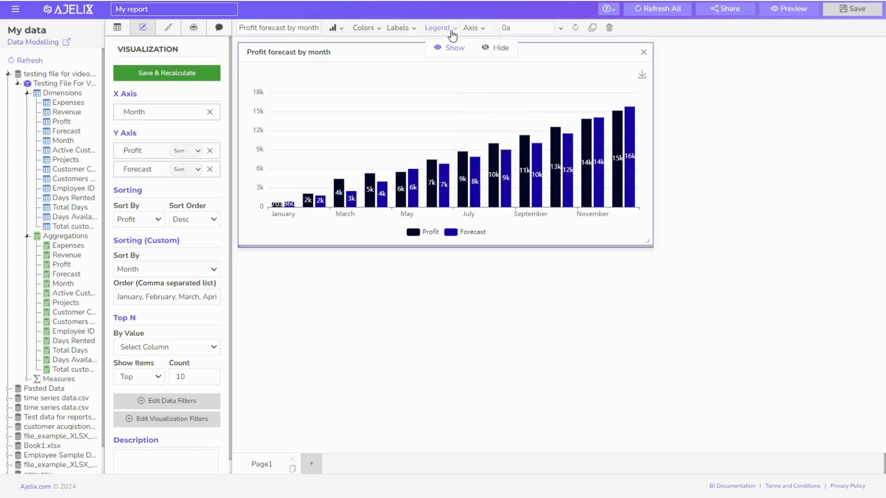
left_click(493, 52)
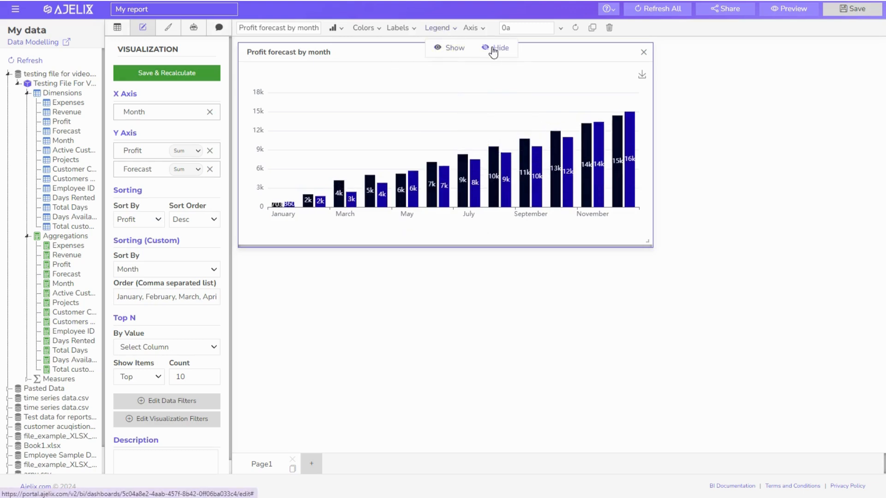
left_click(463, 49)
left_click(414, 30)
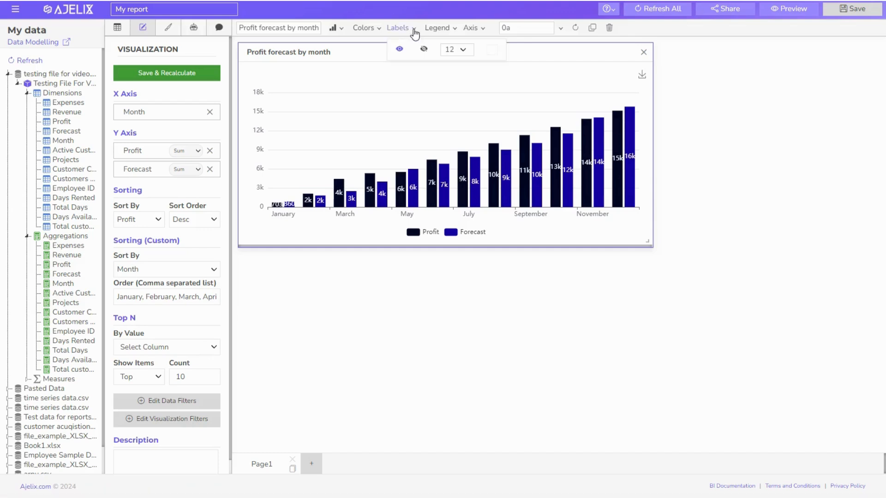
left_click(464, 53)
left_click(462, 169)
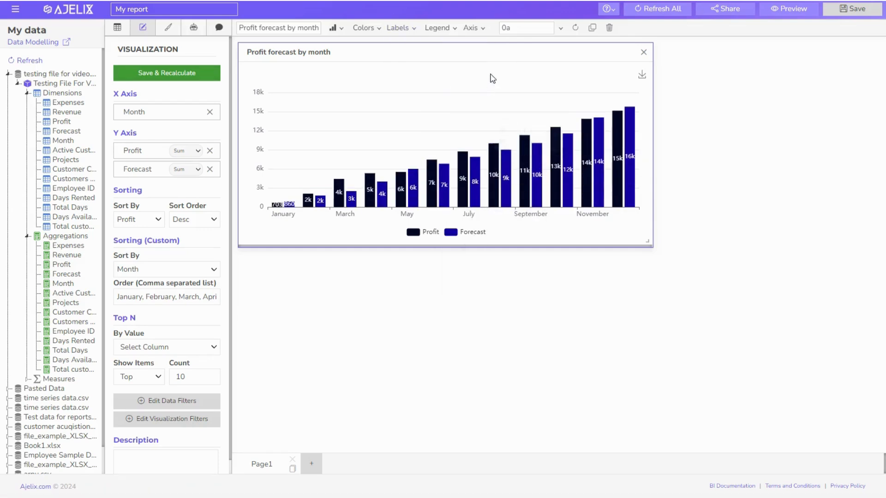
Hide both chart axes, then bring back the x-axis month labels
left_click(482, 30)
left_click(531, 61)
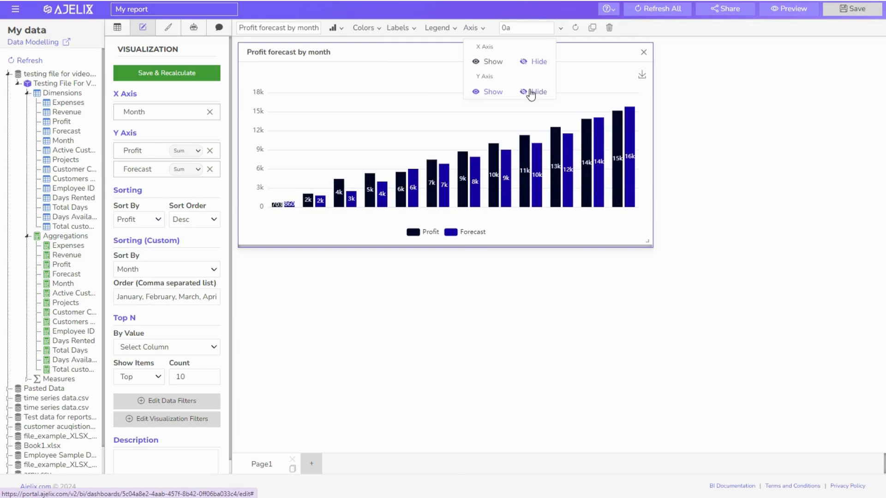
left_click(531, 92)
left_click(491, 62)
Restore the y-axis values and change the number format from 0a to $0a
left_click(491, 91)
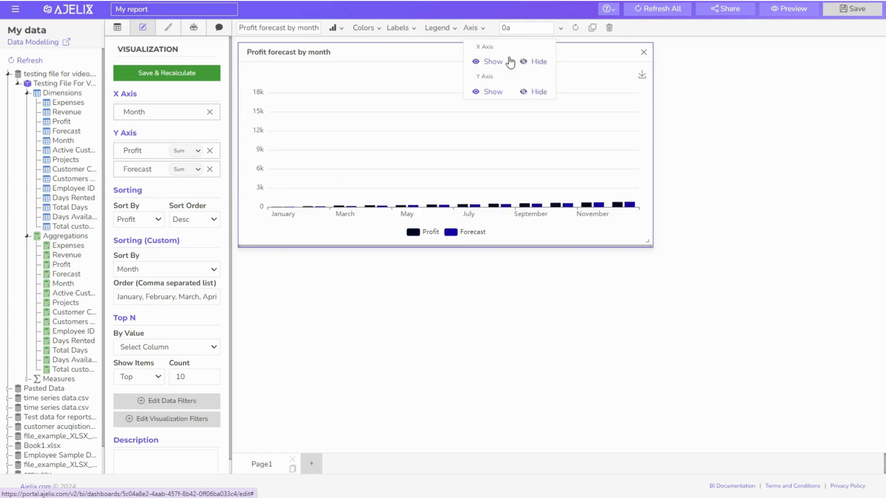
left_click(550, 29)
left_click(560, 29)
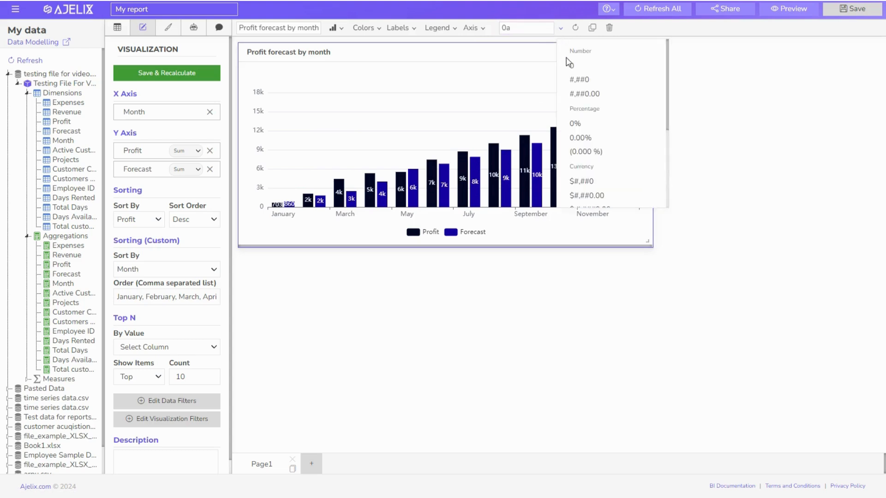
left_click(501, 28)
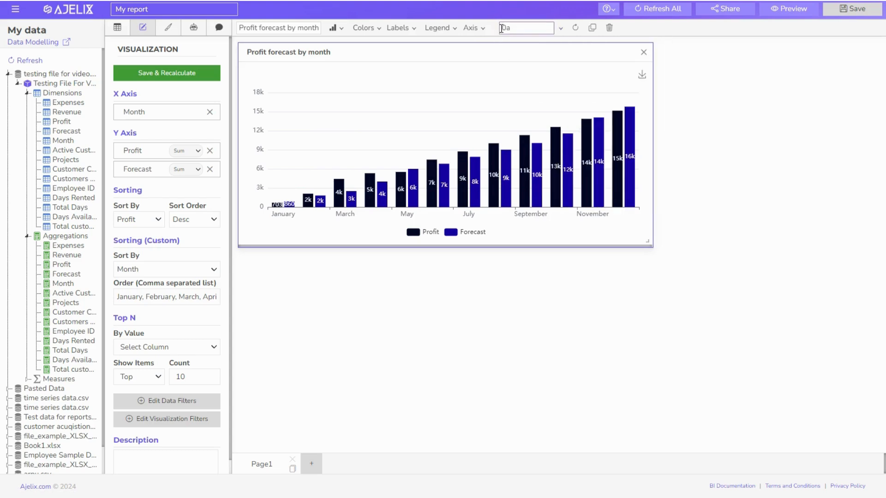
type("$")
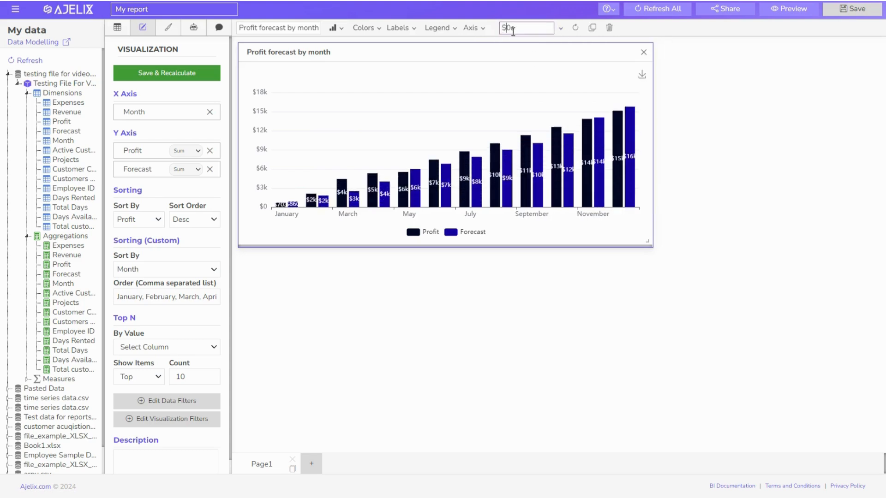
Browse the number format list and the custom number formatting documentation
left_click(561, 29)
scroll(600, 92, "down", 2)
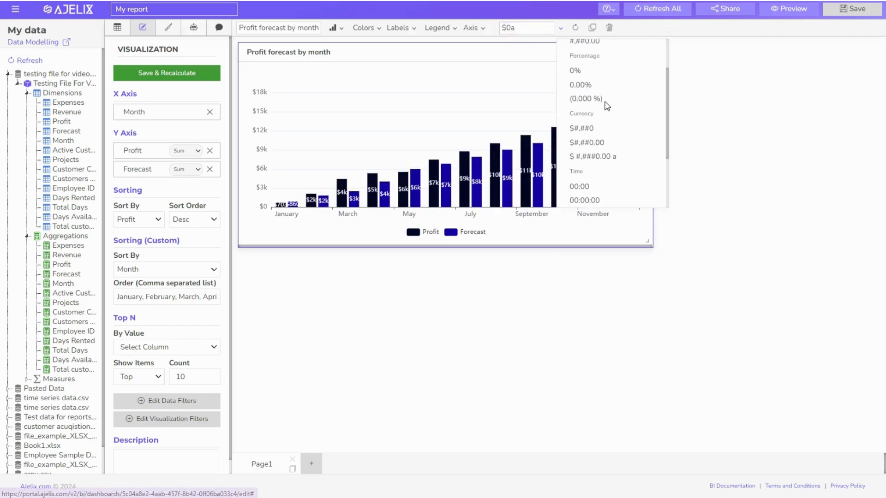
scroll(607, 106, "down", 2)
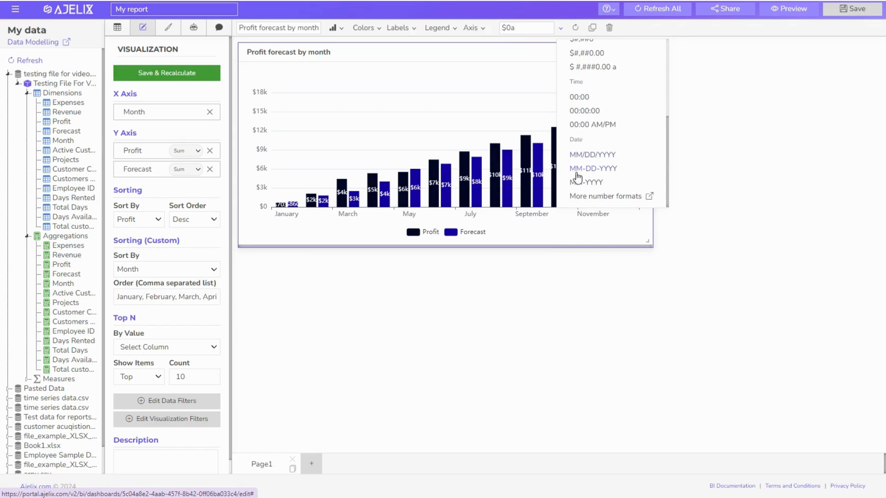
left_click(605, 197)
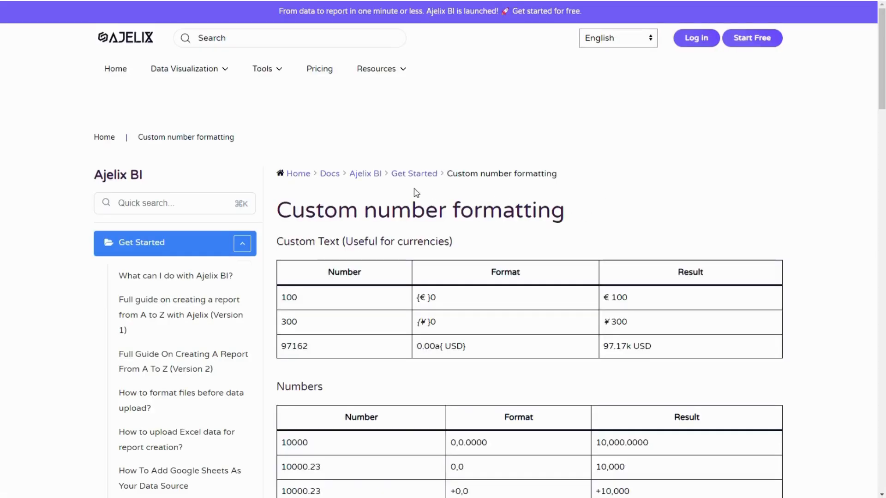
scroll(550, 218, "down", 12)
scroll(376, 240, "down", 10)
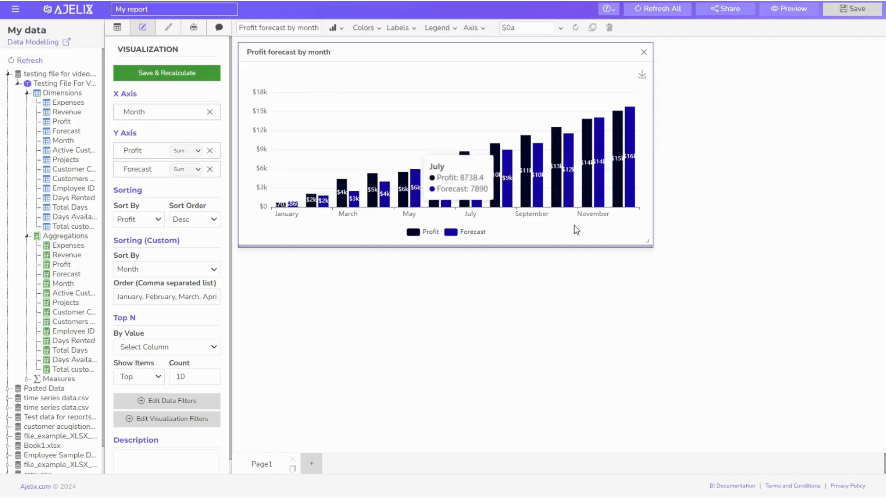
Enlarge the Profit forecast by month chart panel and move it up near the page top
left_click_drag(646, 240, 835, 330)
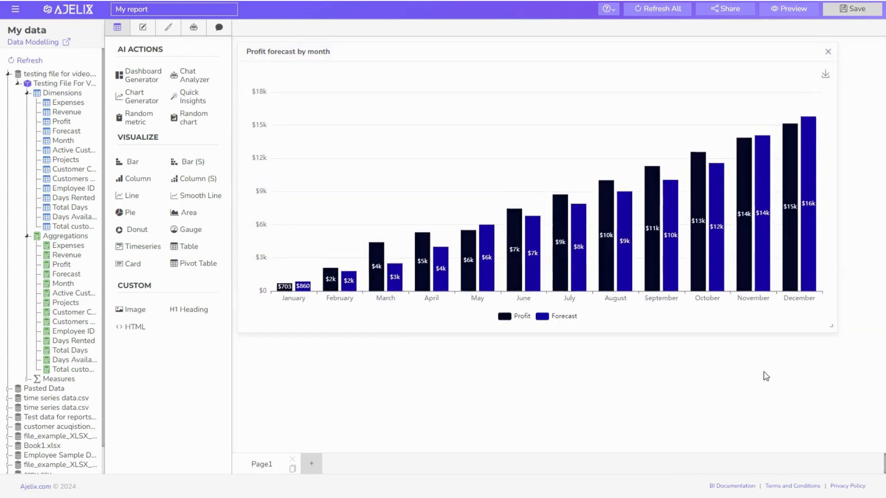
left_click_drag(731, 325, 763, 399)
left_click_drag(623, 132, 623, 65)
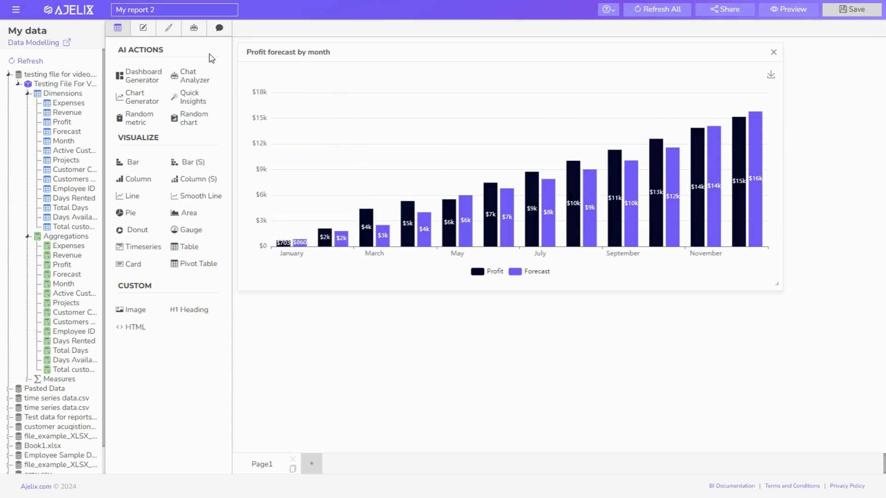
Apply an AI-generated palette (pink Profit, dark green Forecast) to the current page and clear the report logo
left_click(168, 28)
left_click(181, 87)
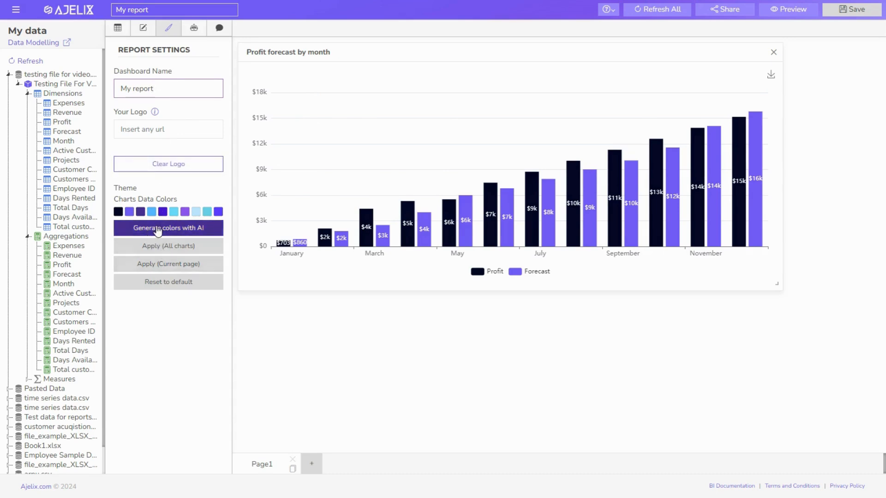
left_click(152, 228)
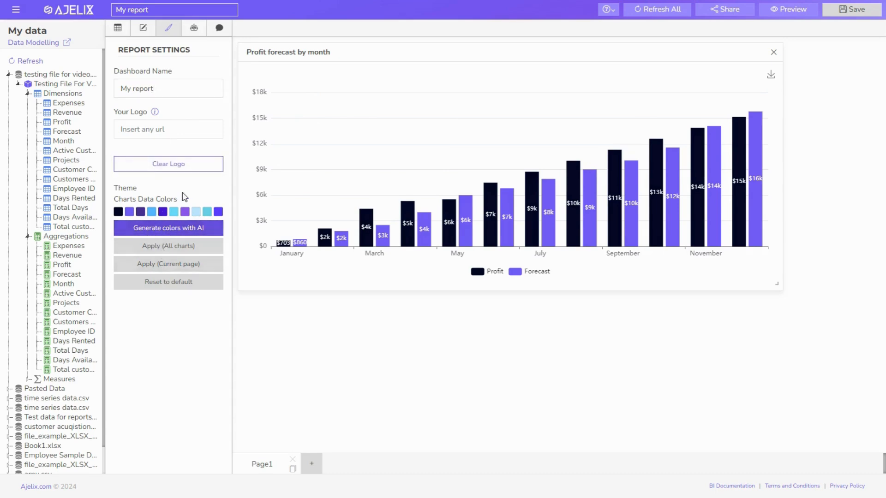
left_click(170, 264)
left_click(164, 131)
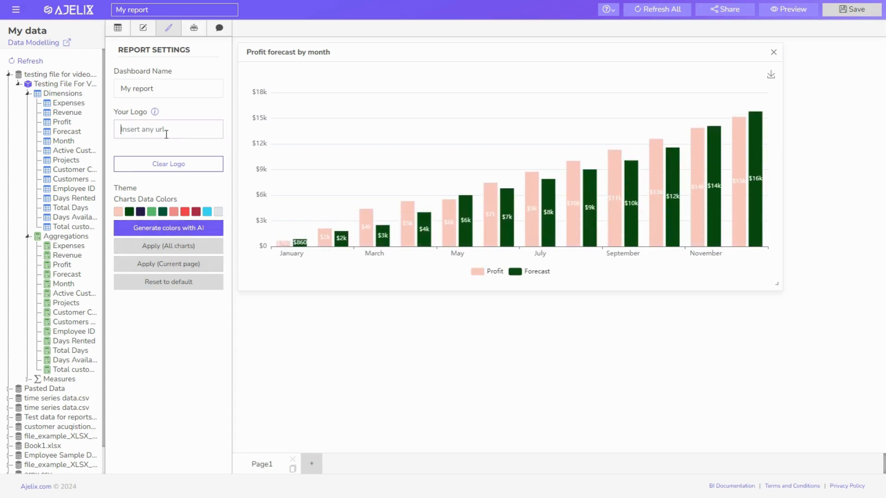
left_click(147, 165)
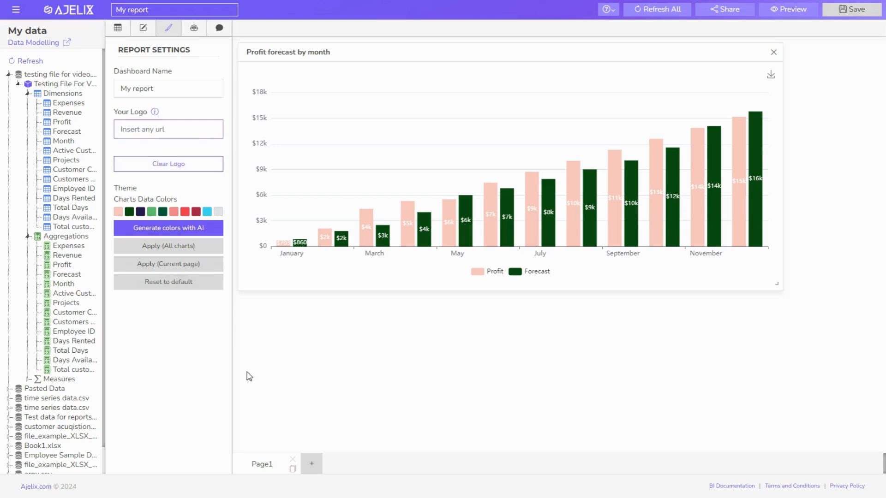
Add a second report page and start renaming its Unnamed tab, typing 'C'
left_click(315, 471)
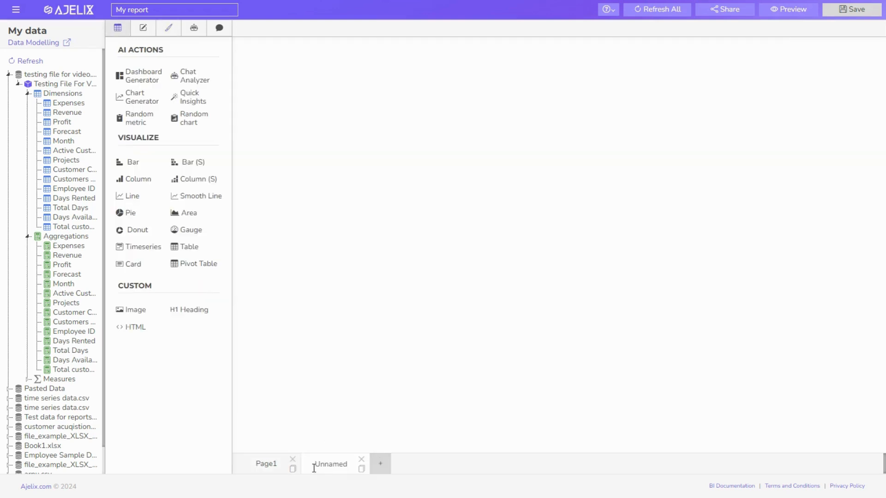
double_click(328, 464)
type("C")
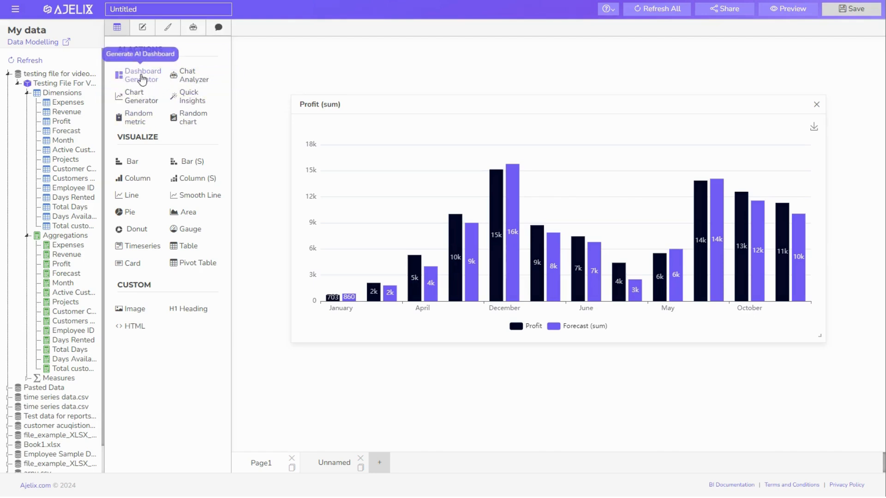
Generate an AI dashboard from Testing File For Video and scroll through its charts
left_click(192, 28)
left_click(180, 90)
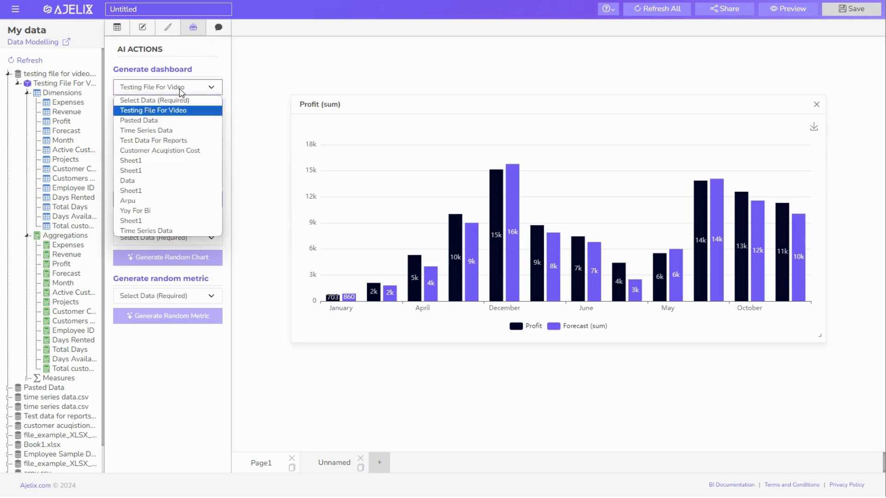
left_click(180, 91)
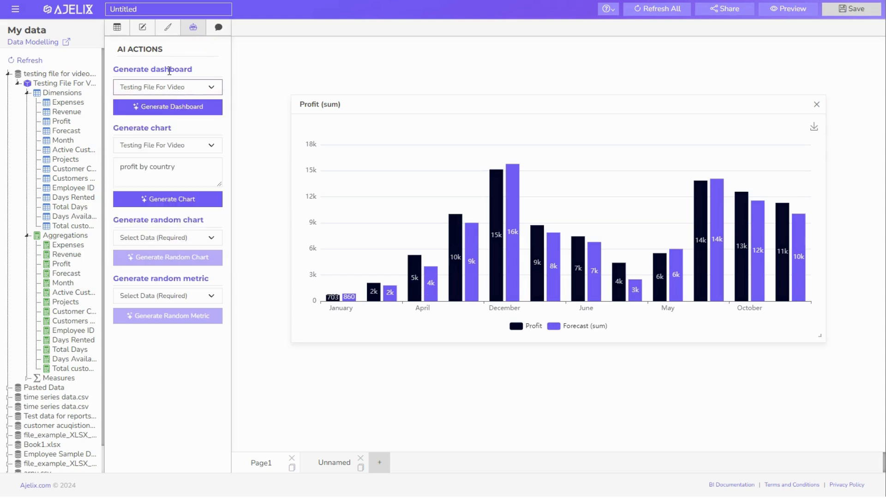
left_click(159, 105)
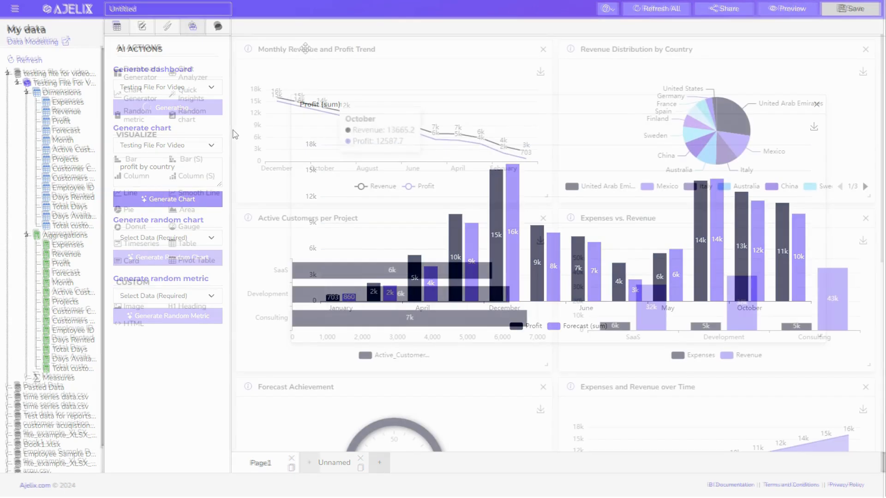
scroll(650, 208, "down", 5)
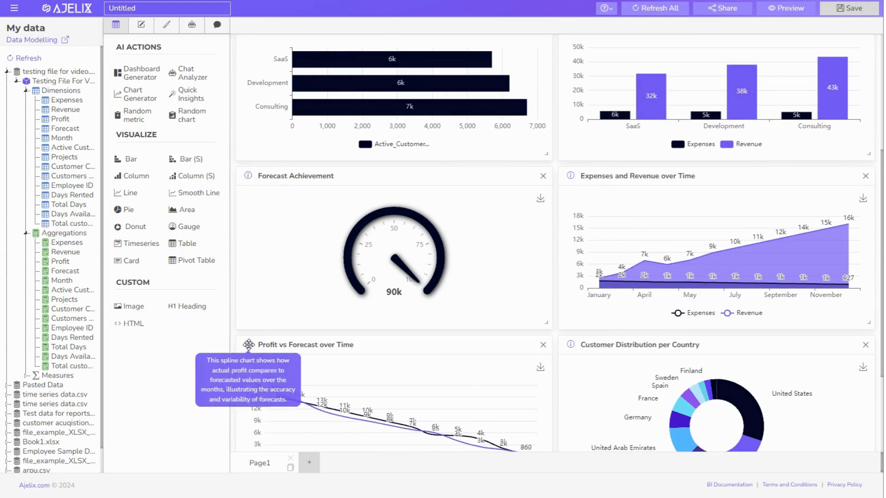
scroll(272, 364, "down", 3)
Write a profit-by-country prompt under Generate chart and generate the bar chart
left_click(216, 28)
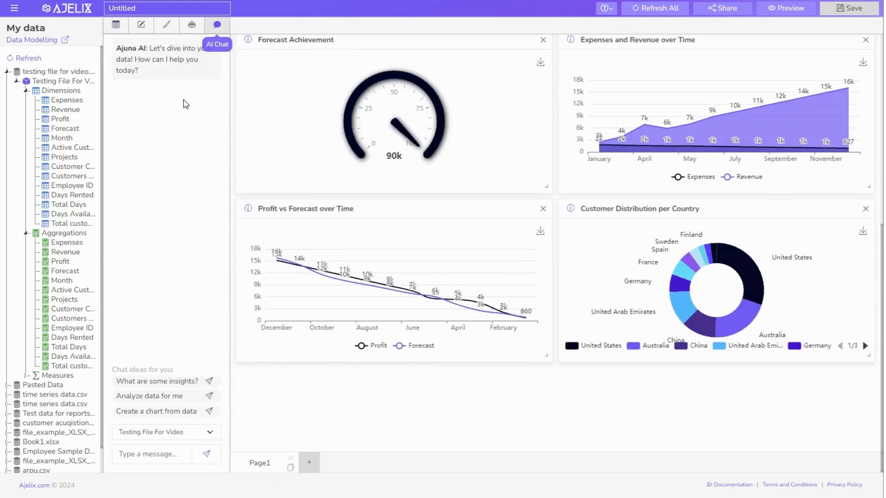
left_click(192, 24)
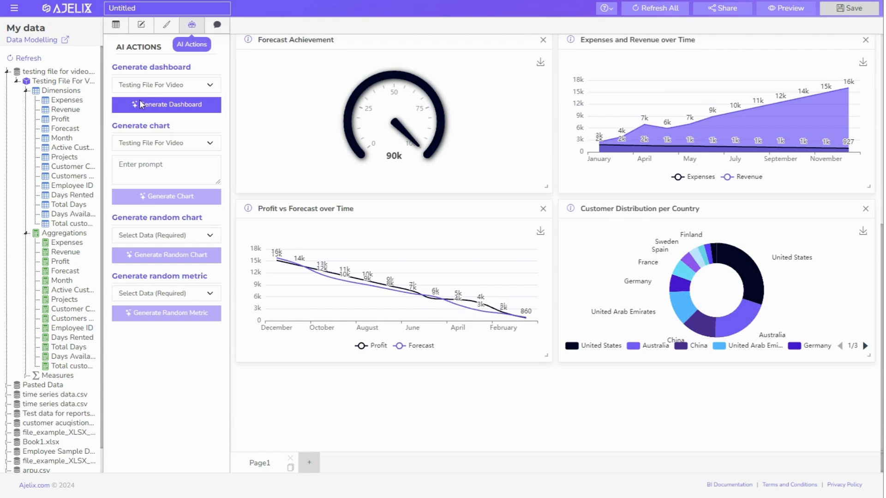
left_click(167, 145)
left_click(168, 145)
left_click(167, 165)
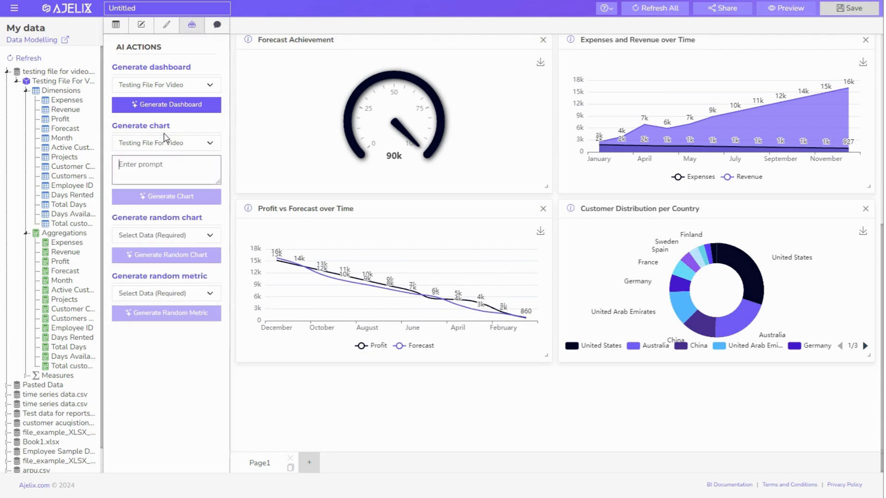
type("profit by country")
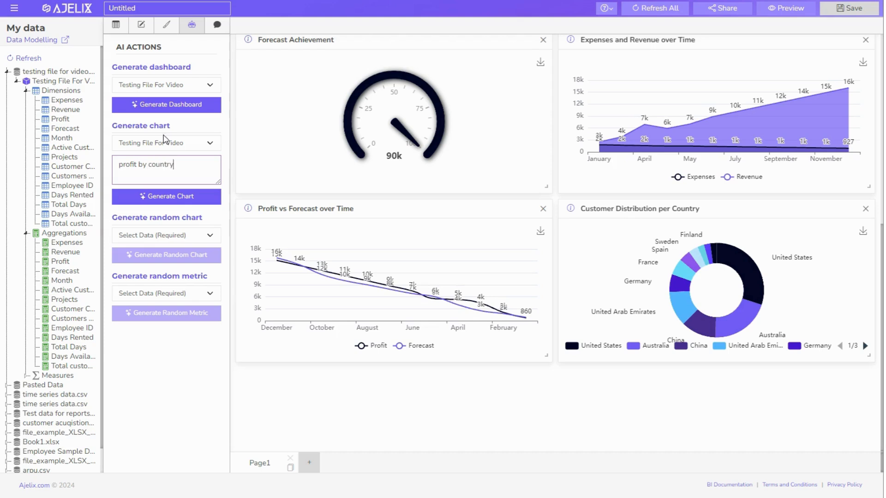
left_click(155, 197)
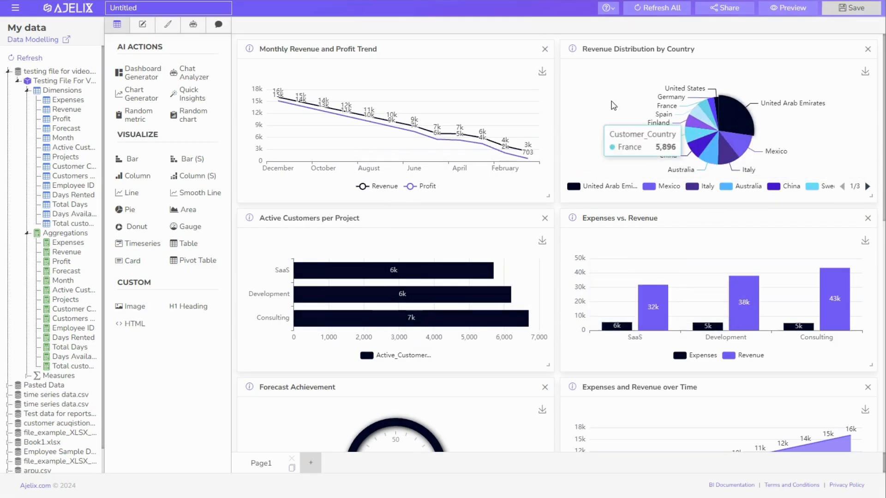
Save the dashboard, then preview and scroll through it before exiting the preview
left_click(863, 11)
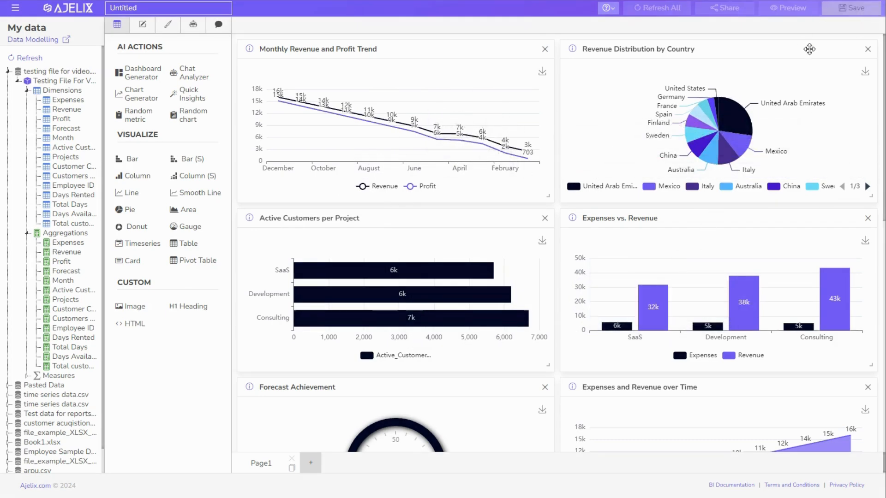
left_click(788, 7)
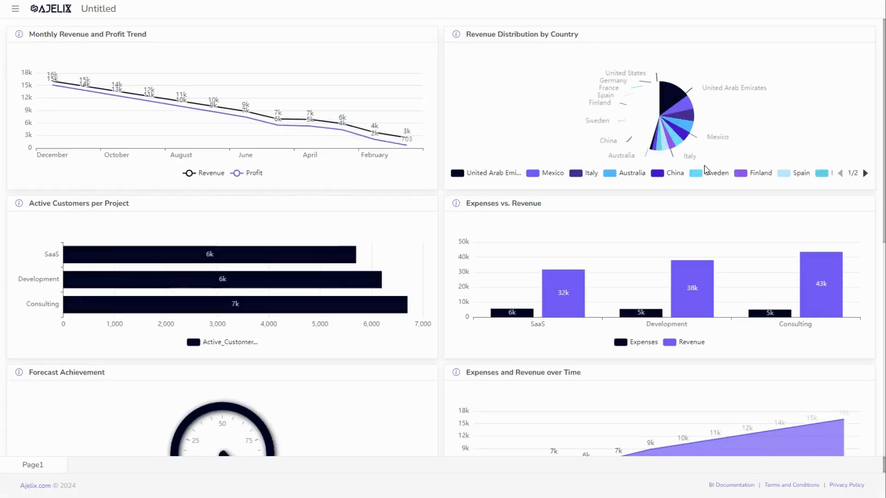
scroll(352, 200, "down", 6)
scroll(693, 269, "down", 3)
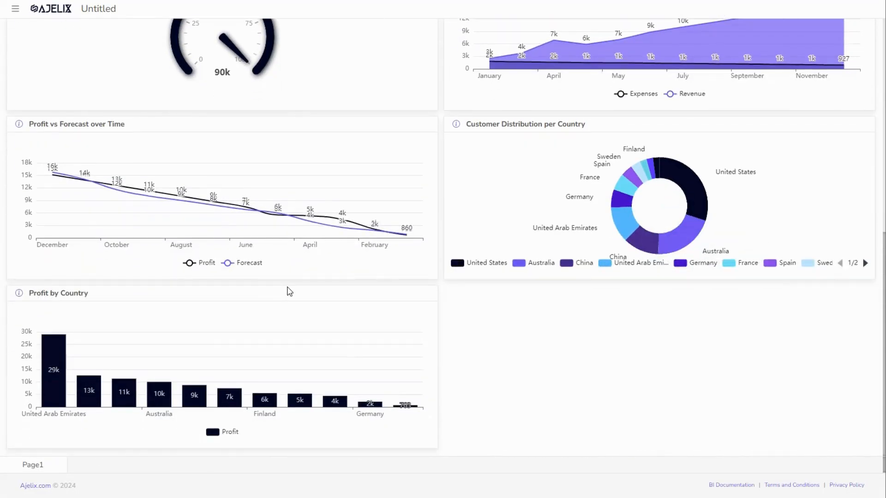
scroll(289, 291, "up", 9)
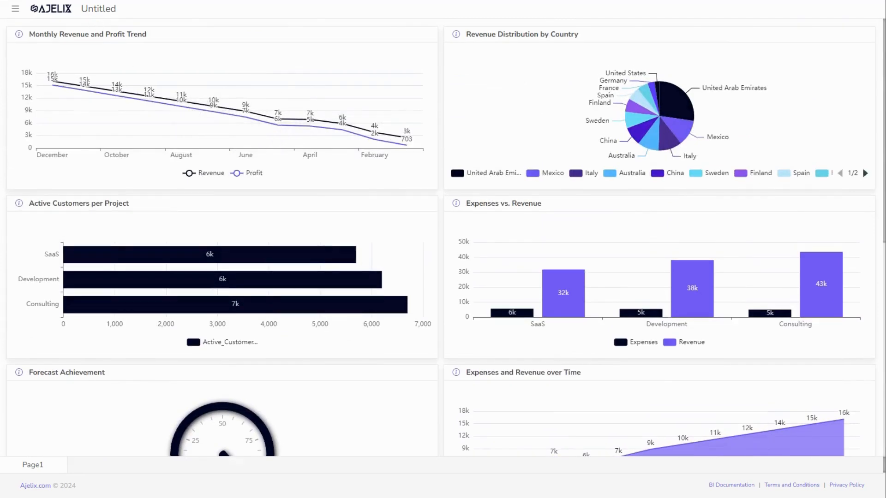
key("Escape")
Set the report's general access to Public and copy its share link
left_click(719, 7)
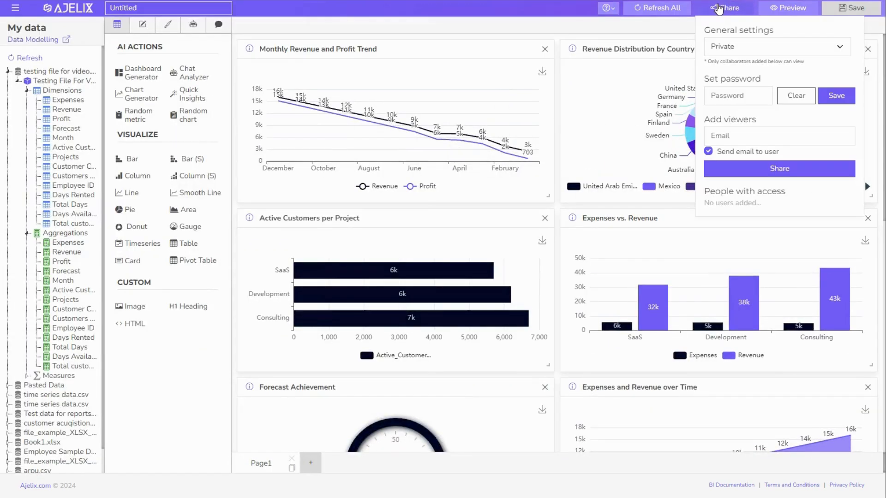
left_click(779, 51)
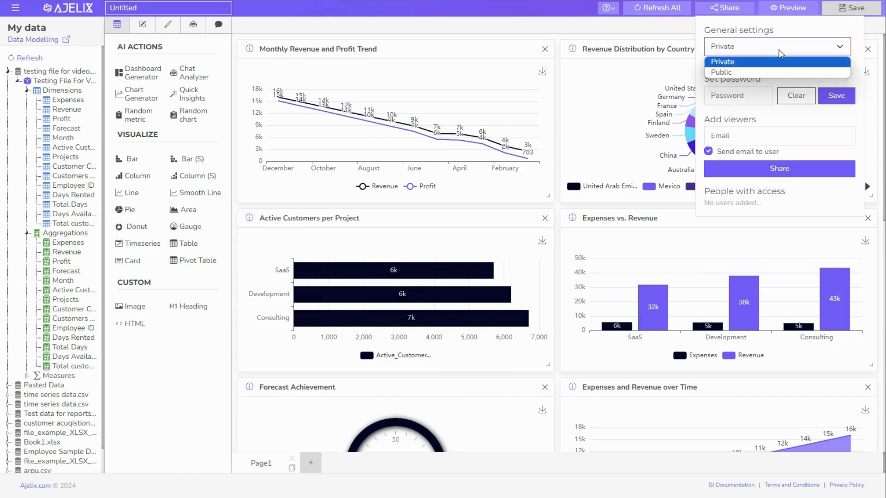
left_click(730, 72)
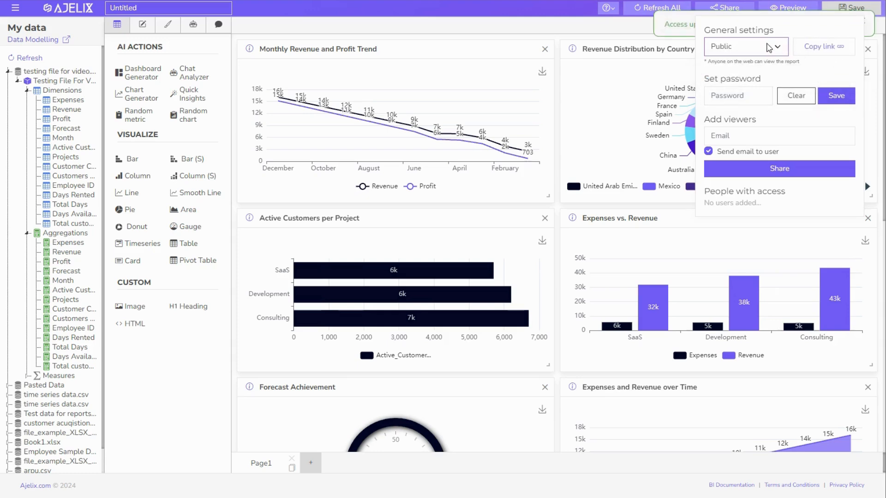
left_click(823, 51)
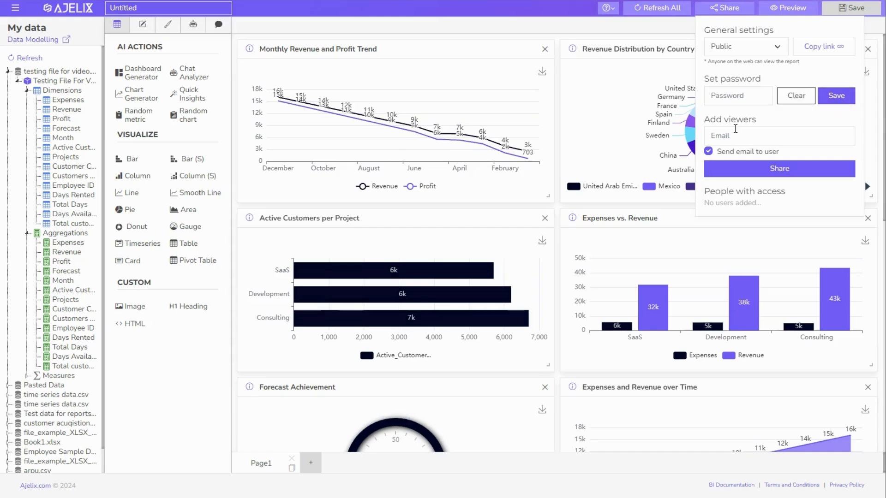
Add a viewer by entering their e-mail address and share the report
left_click(734, 134)
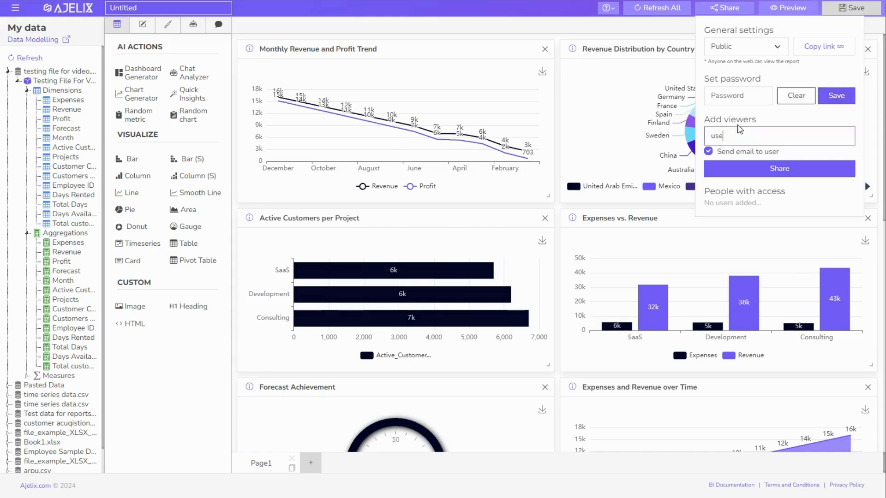
left_click(749, 171)
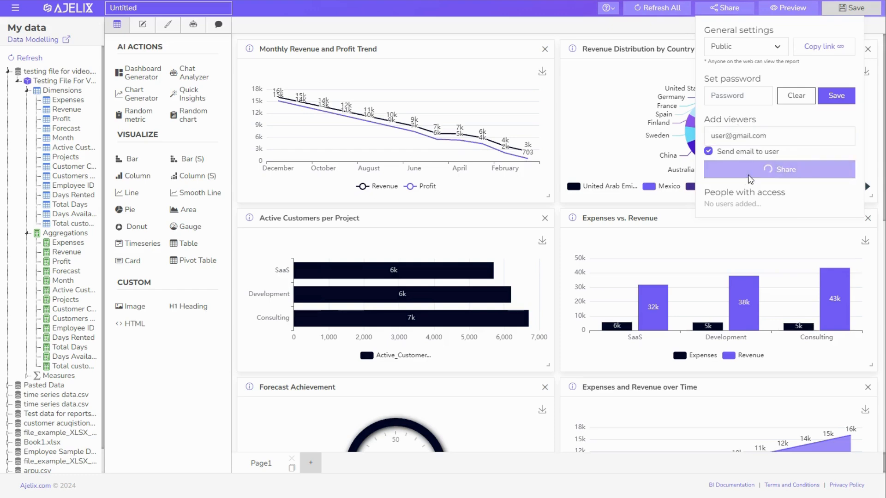